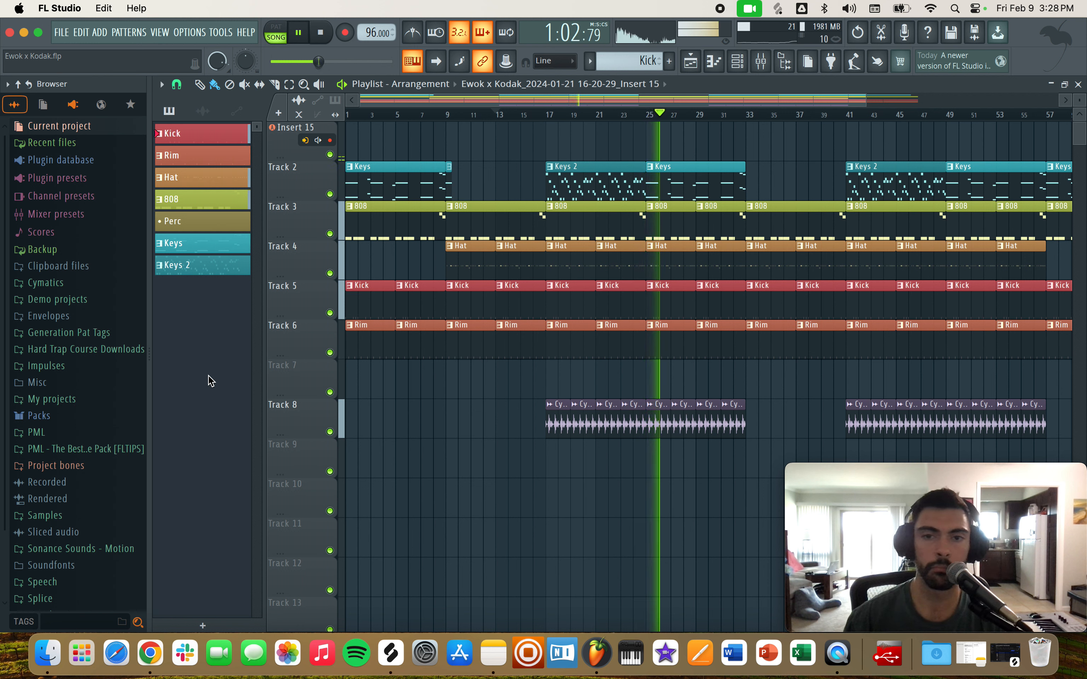
Stop playback and show the Channel rack, widened to reveal more steps of the Kick pattern
key("space")
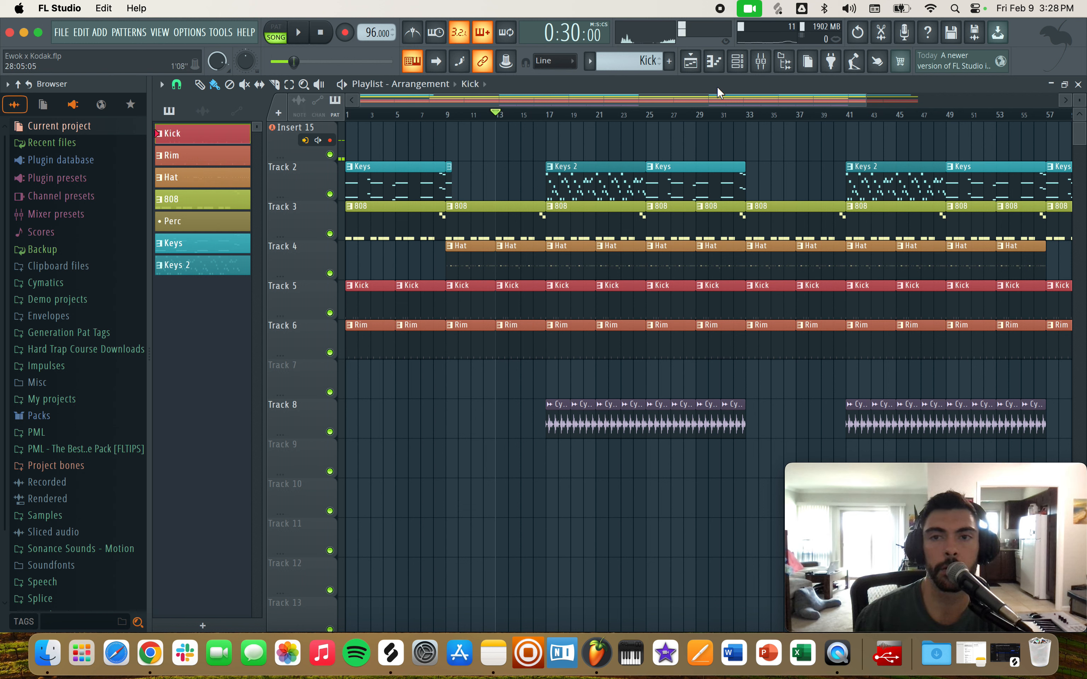
left_click(737, 61)
left_click_drag(680, 247, 519, 232)
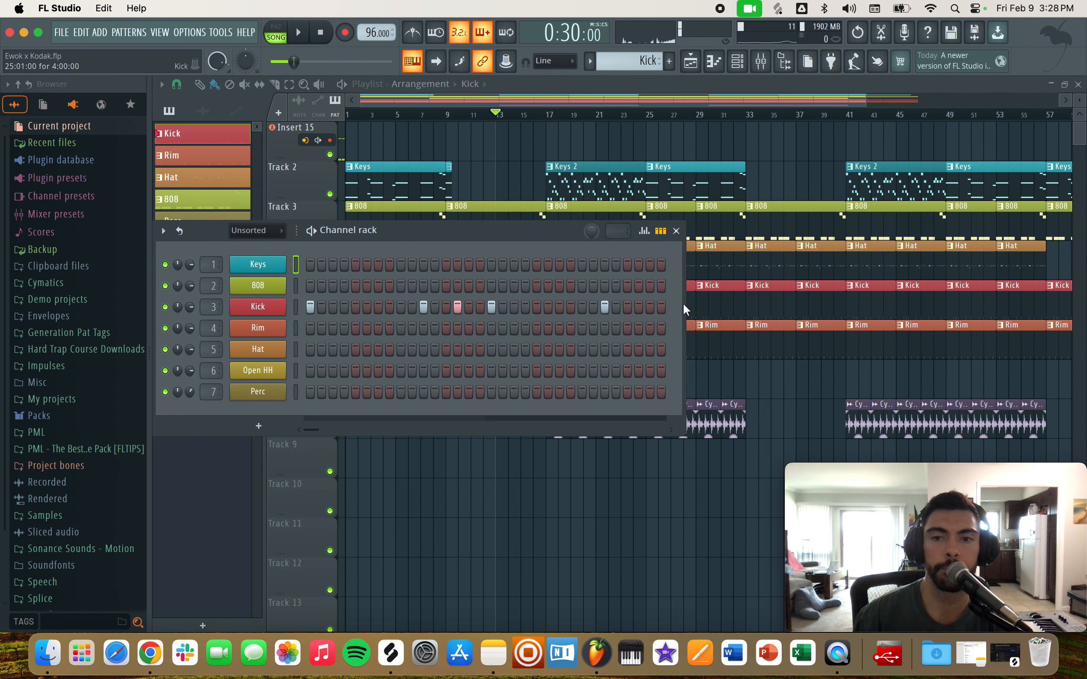
left_click_drag(682, 303, 1041, 300)
Audition the Kick channel soloed, restore the other channels, and close the Channel rack
right_click(165, 306)
key("space")
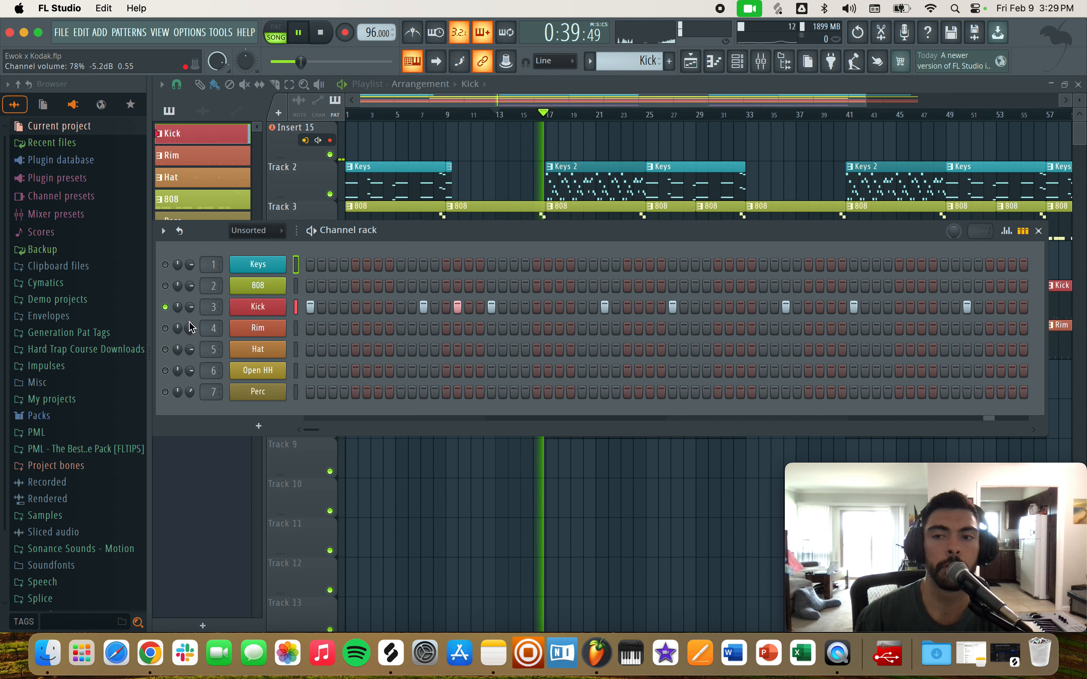
key("space")
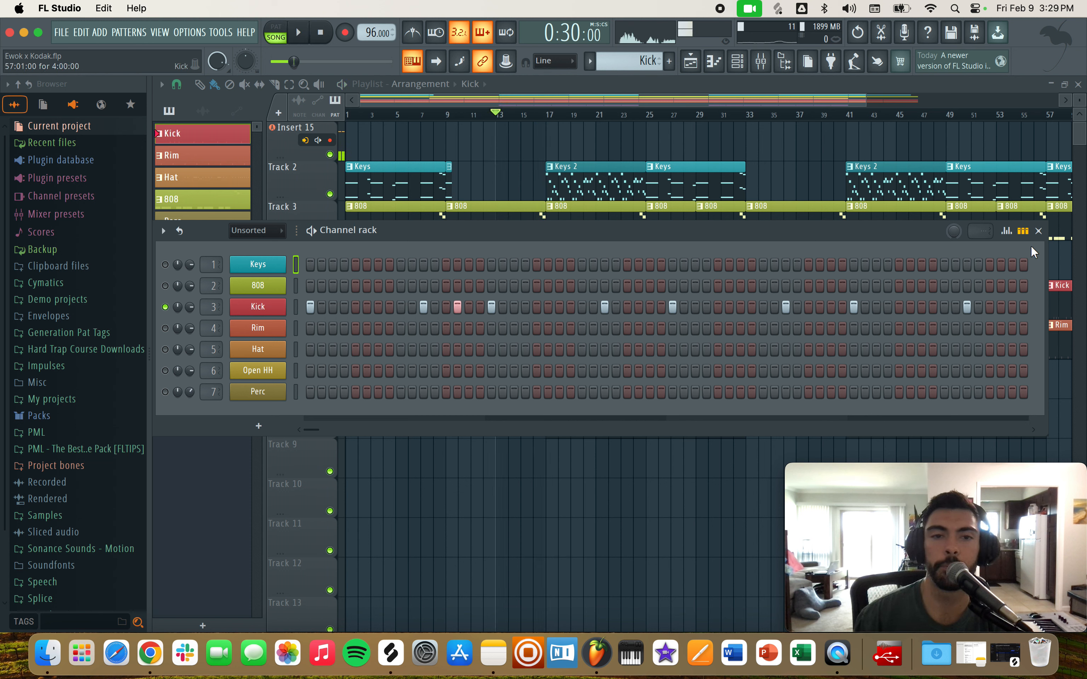
right_click(165, 307)
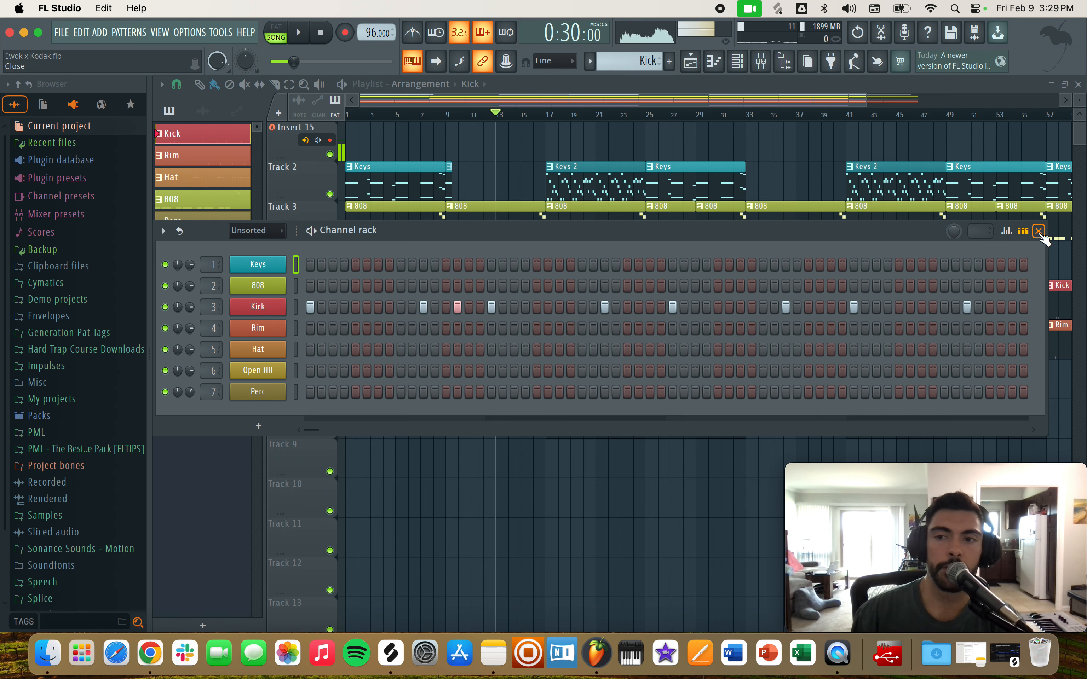
left_click(1040, 233)
Open the Hat pattern in the Piano roll and bring its notes into view from bar 1
left_click(539, 268)
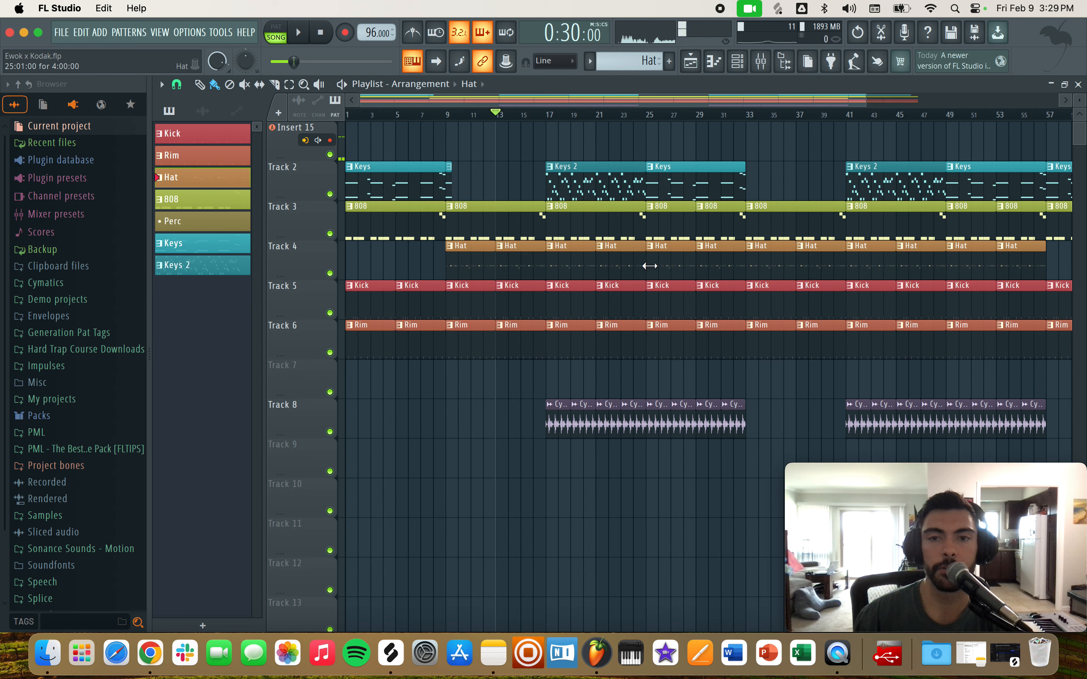
double_click(523, 268)
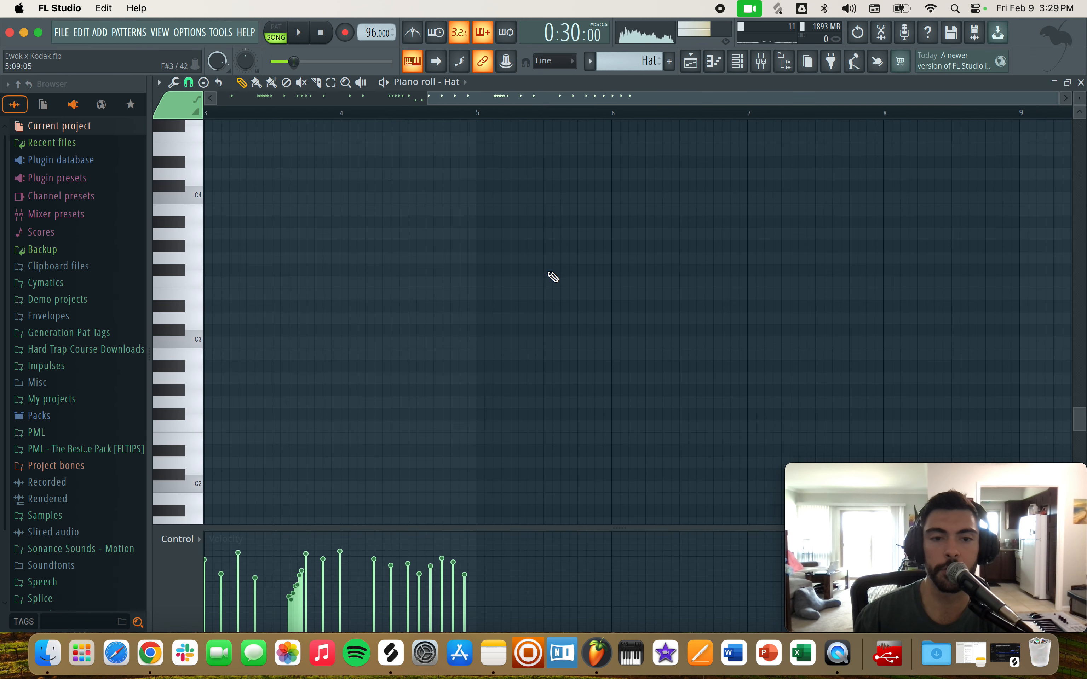
scroll(475, 280, "down", 3)
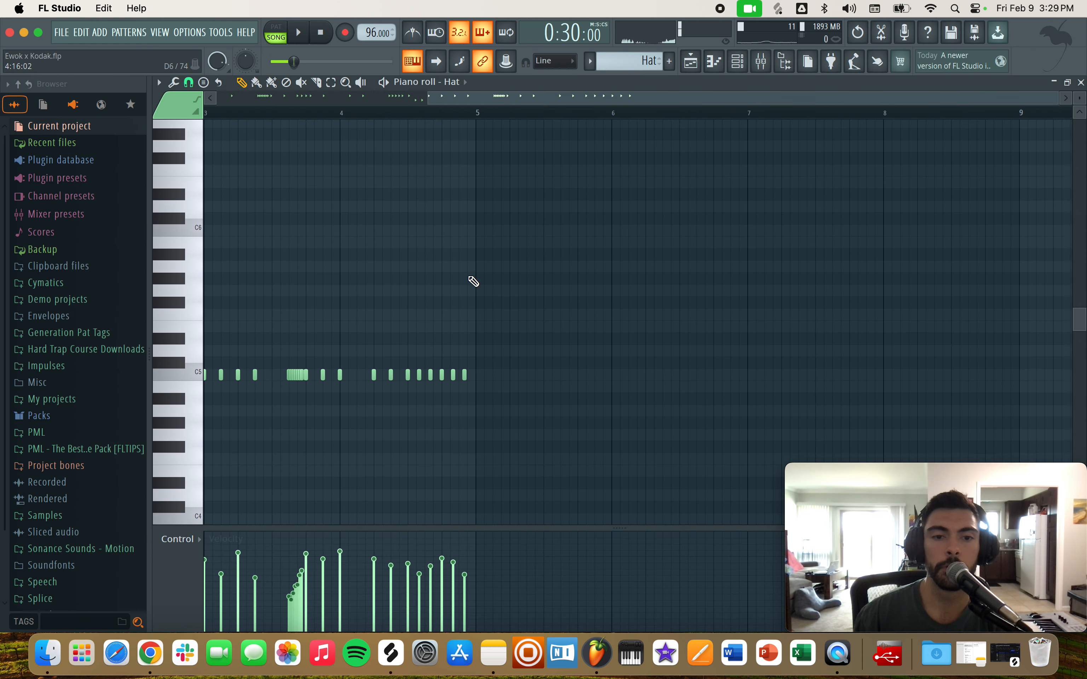
left_click_drag(761, 98, 550, 98)
left_click_drag(891, 98, 609, 98)
Play the Hat pattern on its own in pattern mode with all four bars in view, and stop it
left_click(273, 29)
key("space")
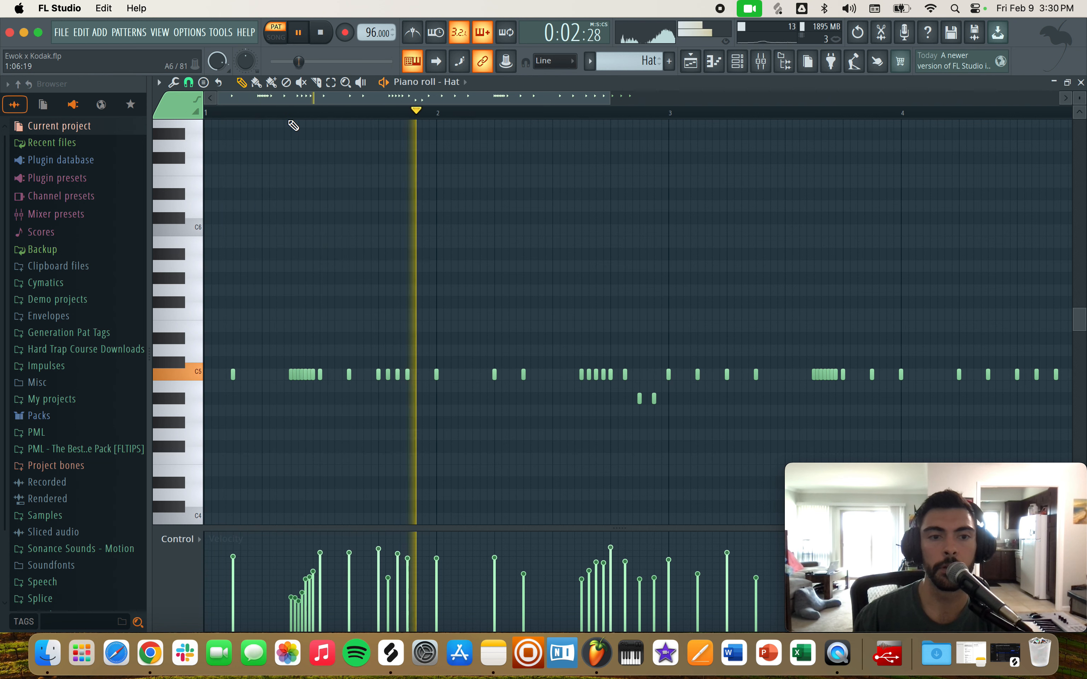
scroll(640, 110, "down", 2)
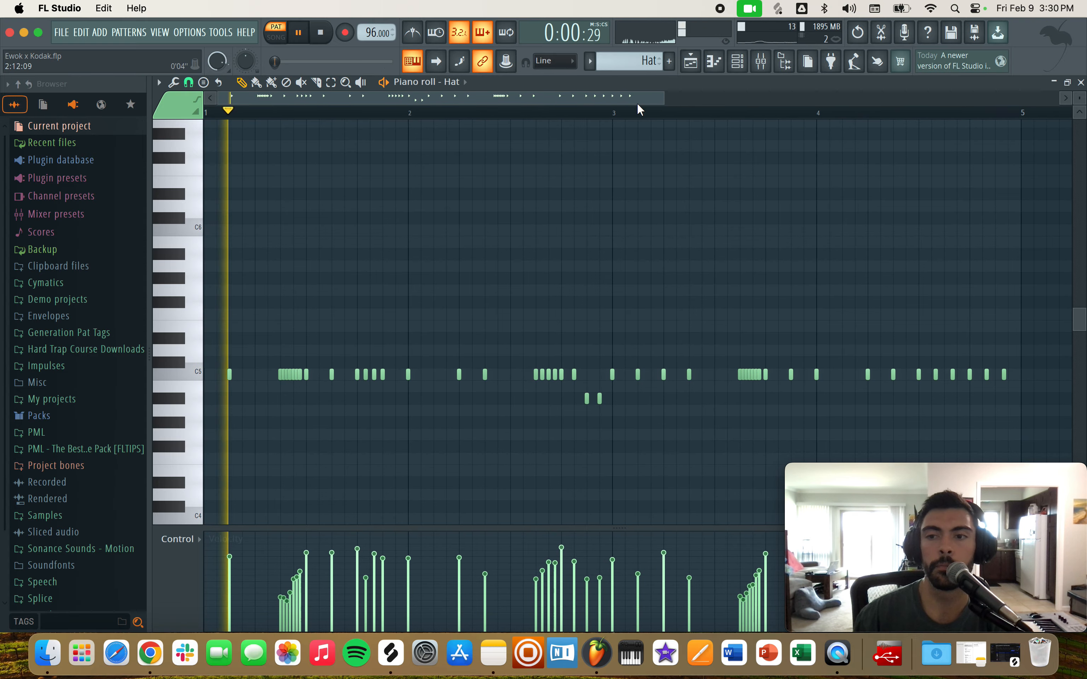
key("space")
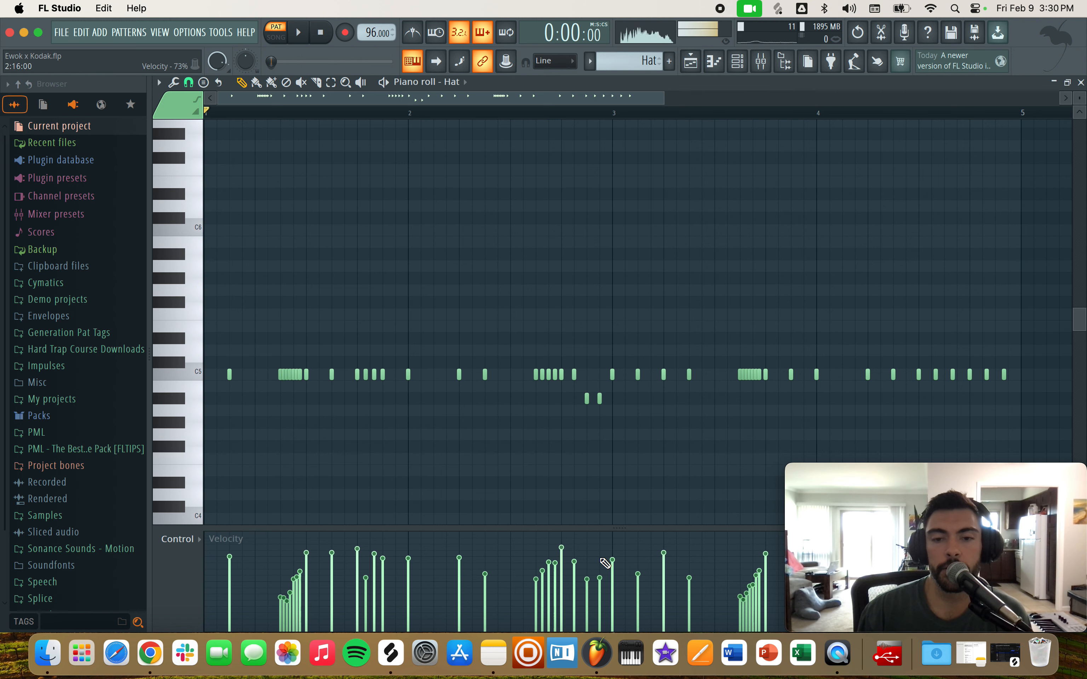
Show the note pan values of the Hat pattern instead of velocity and examine them
left_click(198, 545)
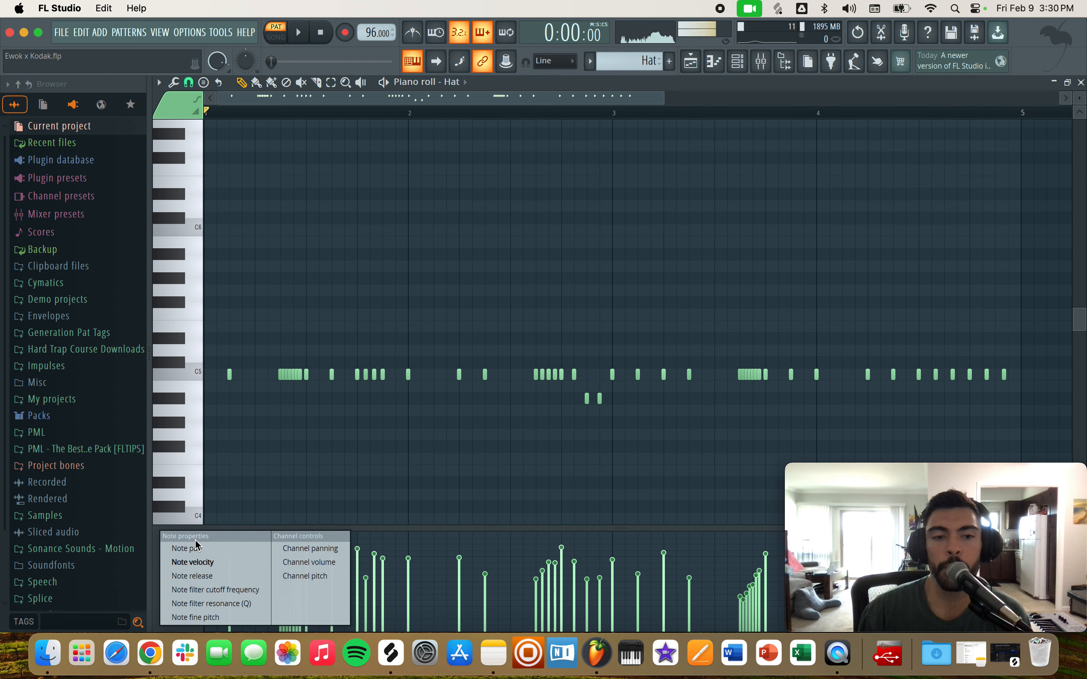
left_click(215, 549)
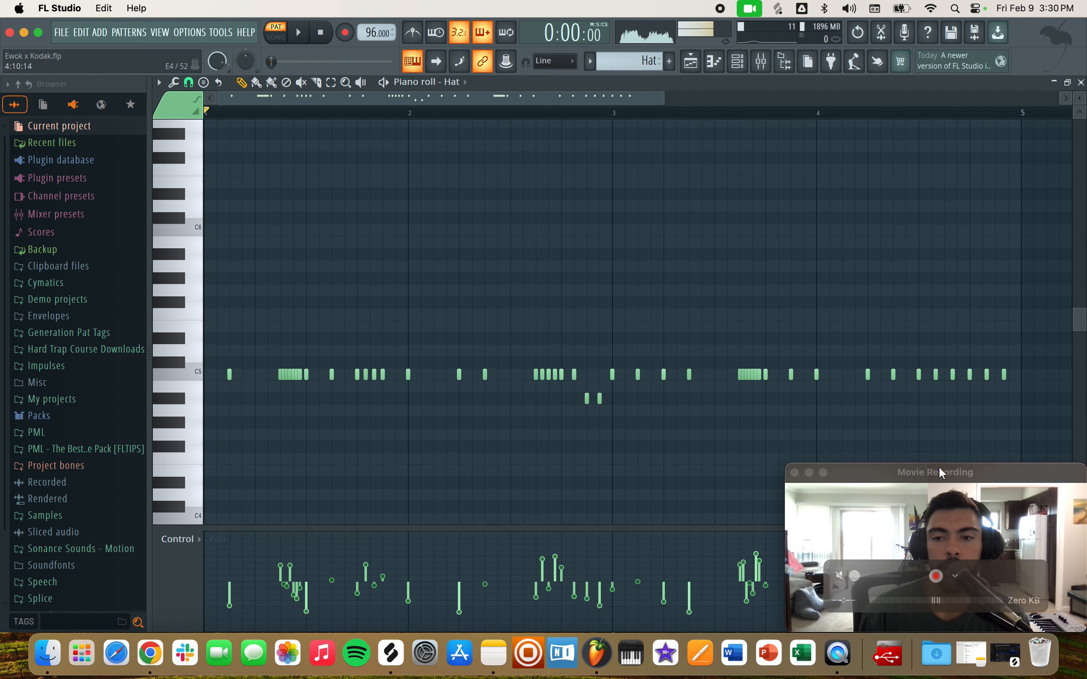
left_click_drag(906, 469, 901, 151)
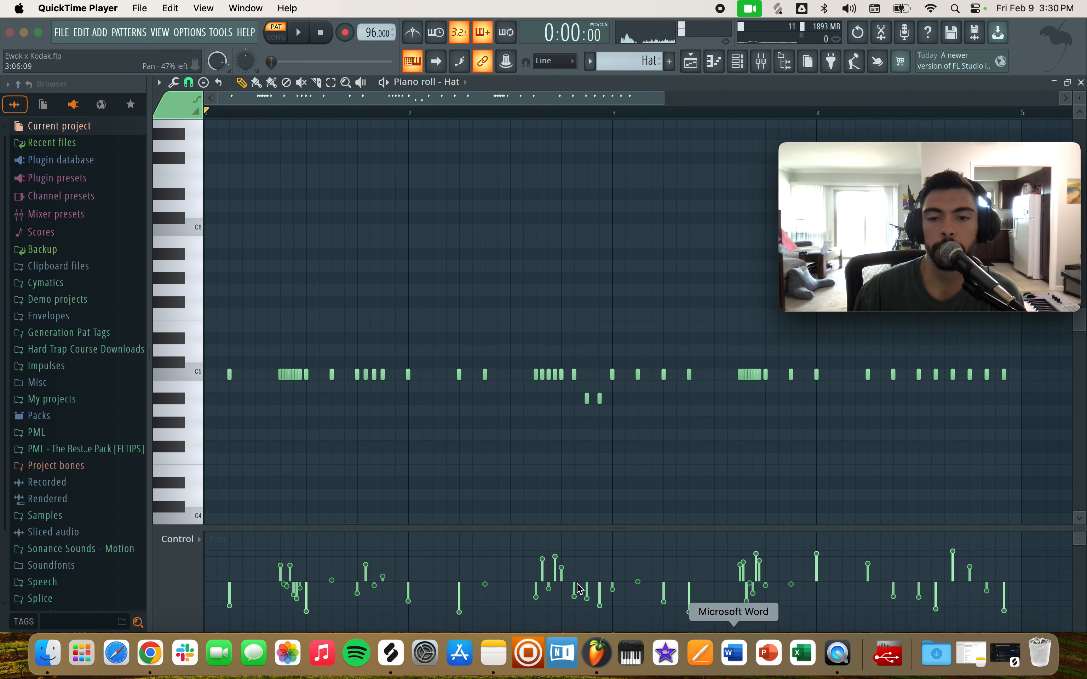
Try the Randomize tool on the Hat notes' panning levels and close it without accepting
left_click(158, 82)
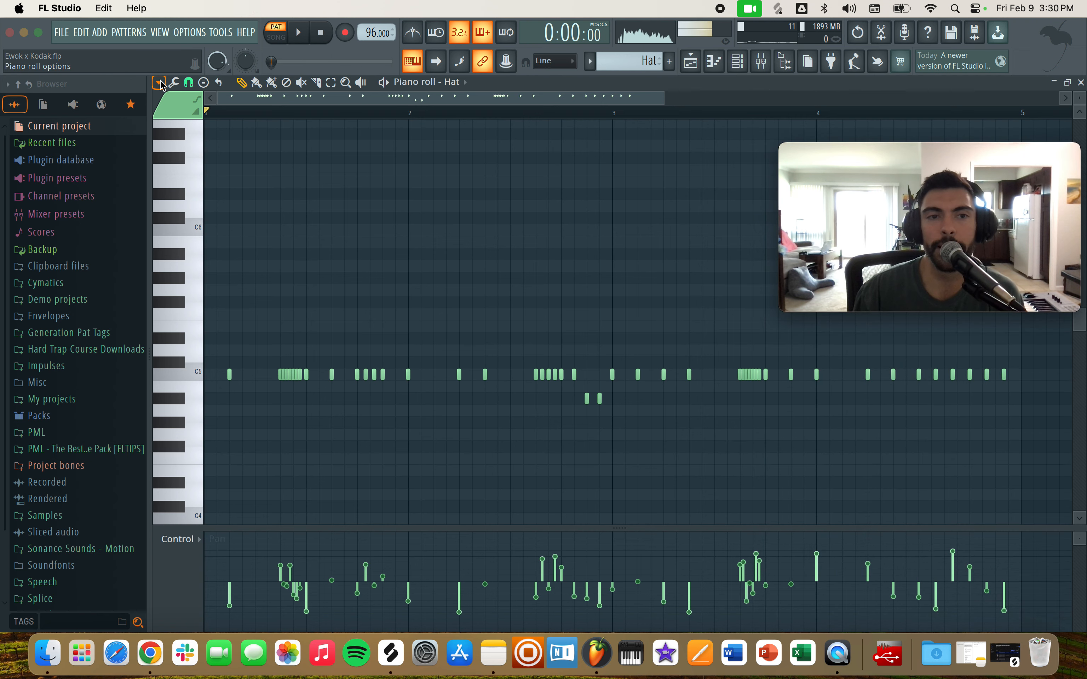
mouse_move(178, 129)
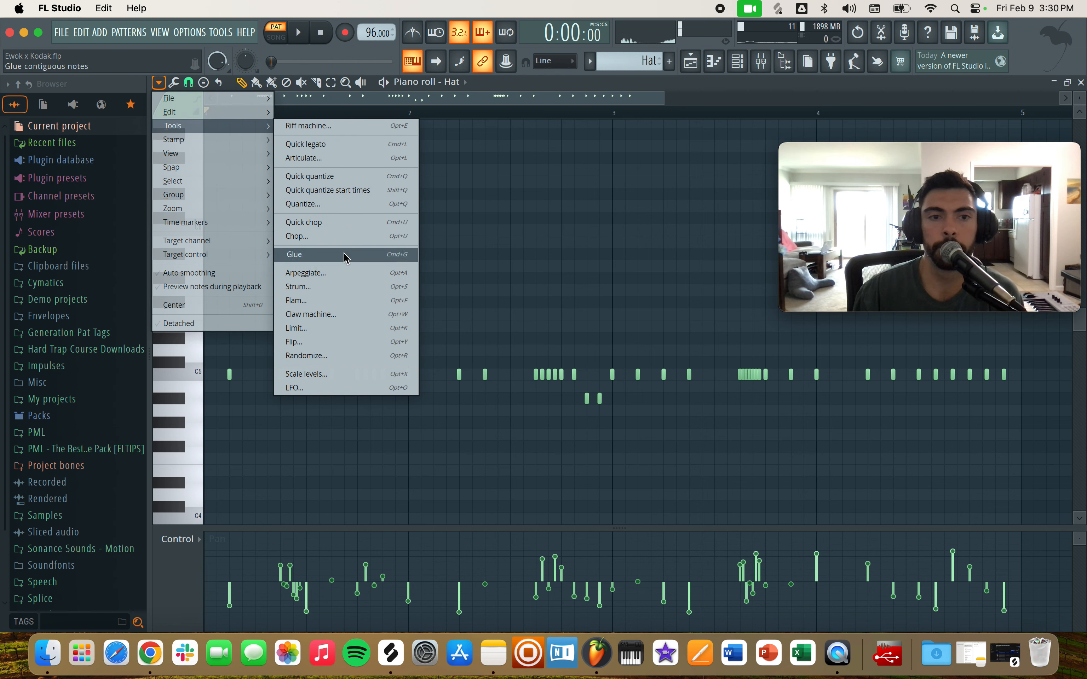
left_click(307, 355)
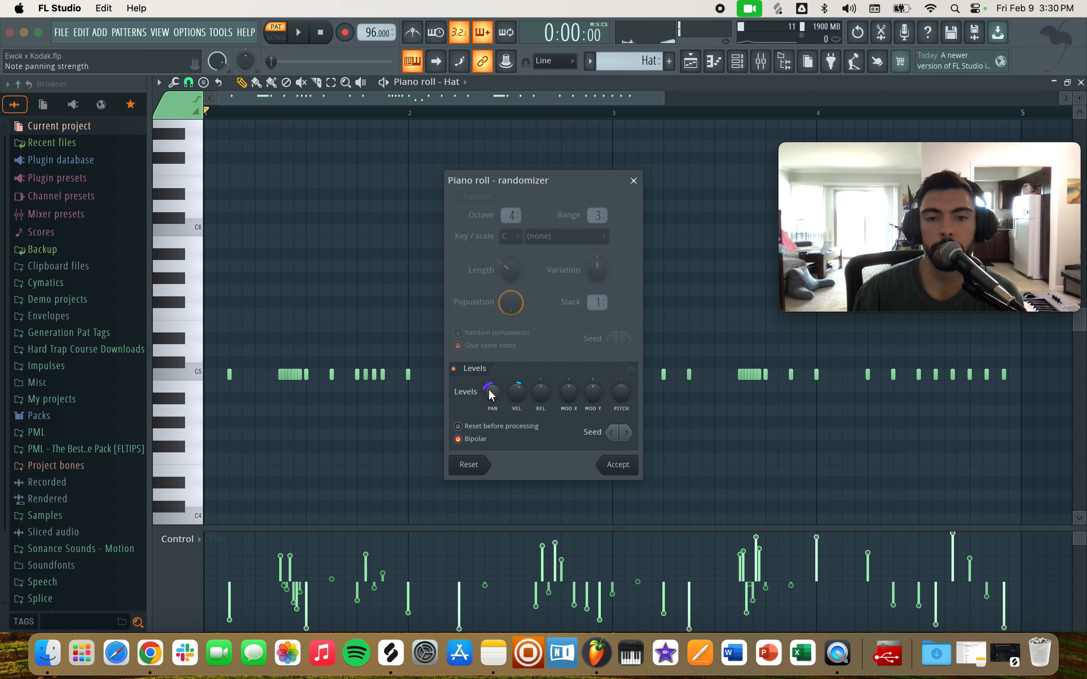
left_click(633, 181)
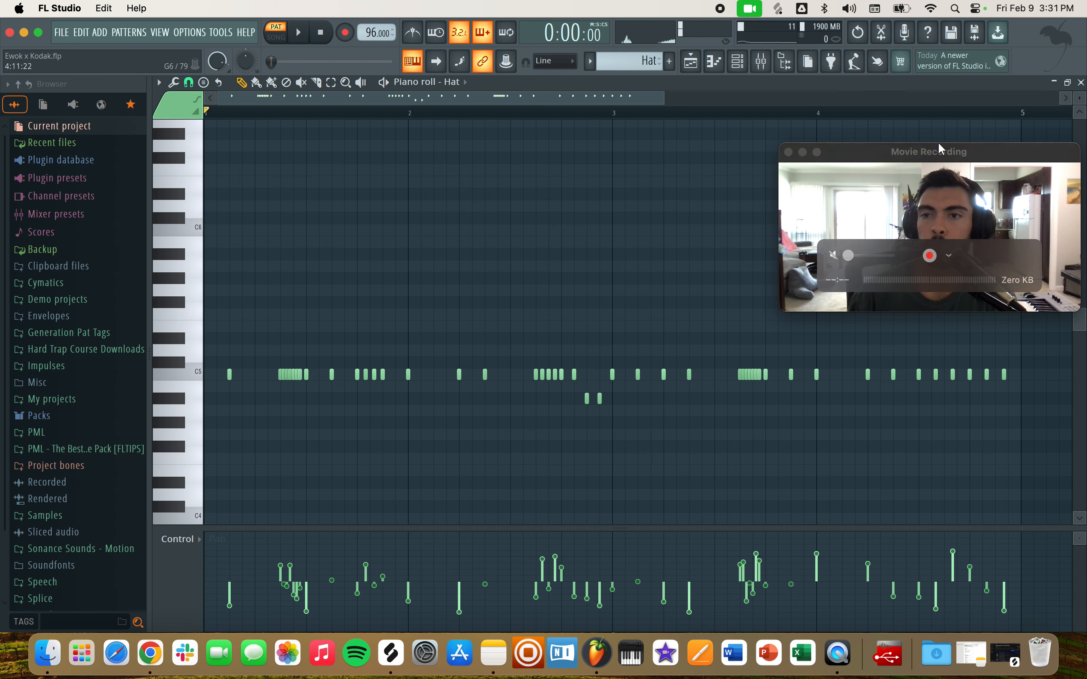
left_click_drag(891, 155, 898, 475)
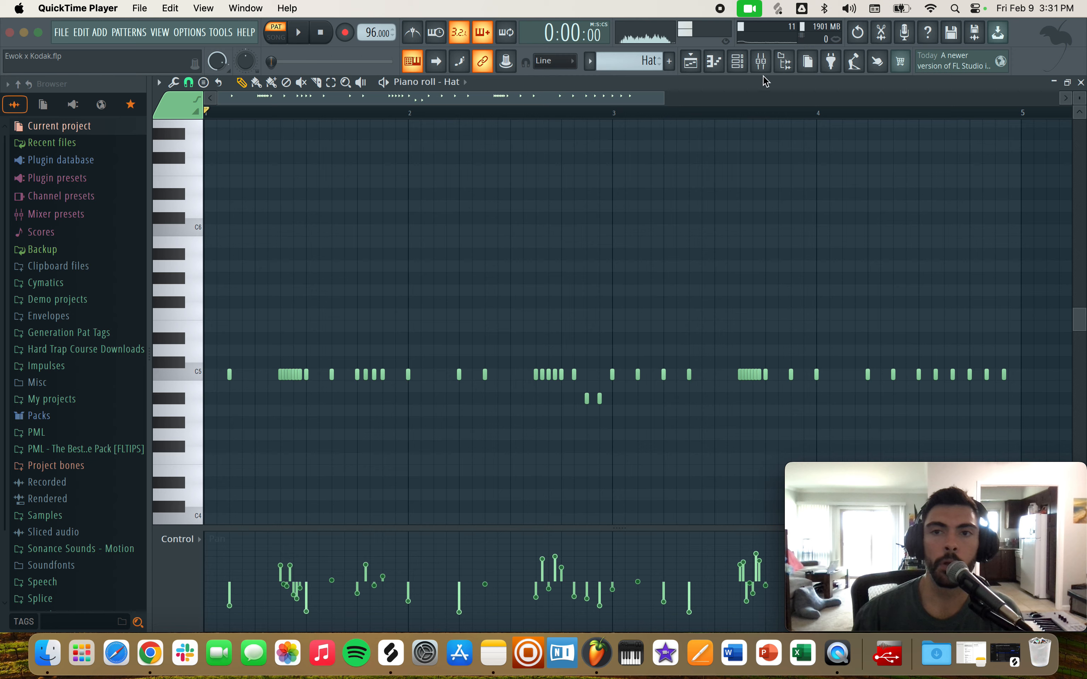
Return to the playlist in song mode and audition only the Hat, Kick and Rim tracks from bar 9
left_click(690, 61)
left_click(275, 36)
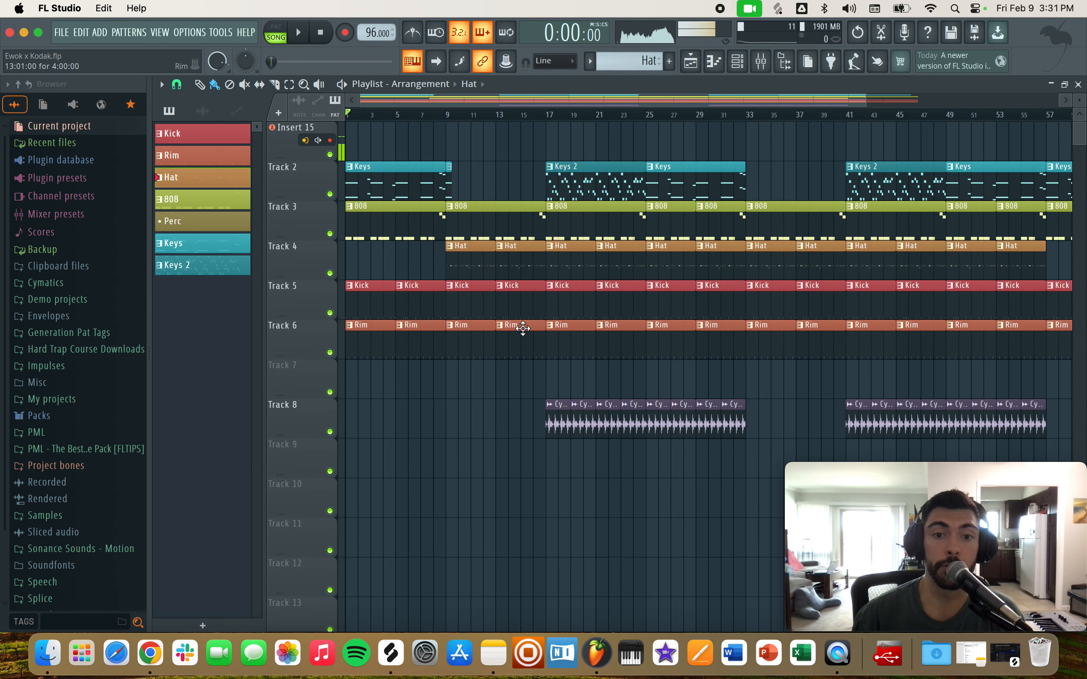
right_click(330, 273)
left_click(330, 313)
left_click(329, 352)
left_click(447, 115)
key("space")
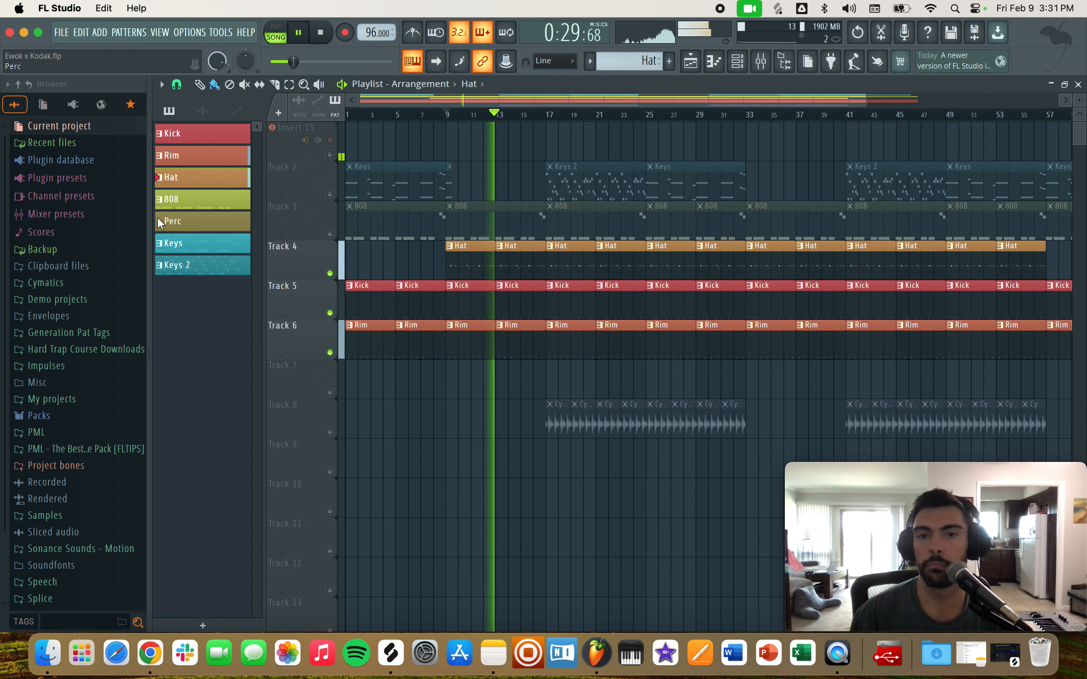
key("space")
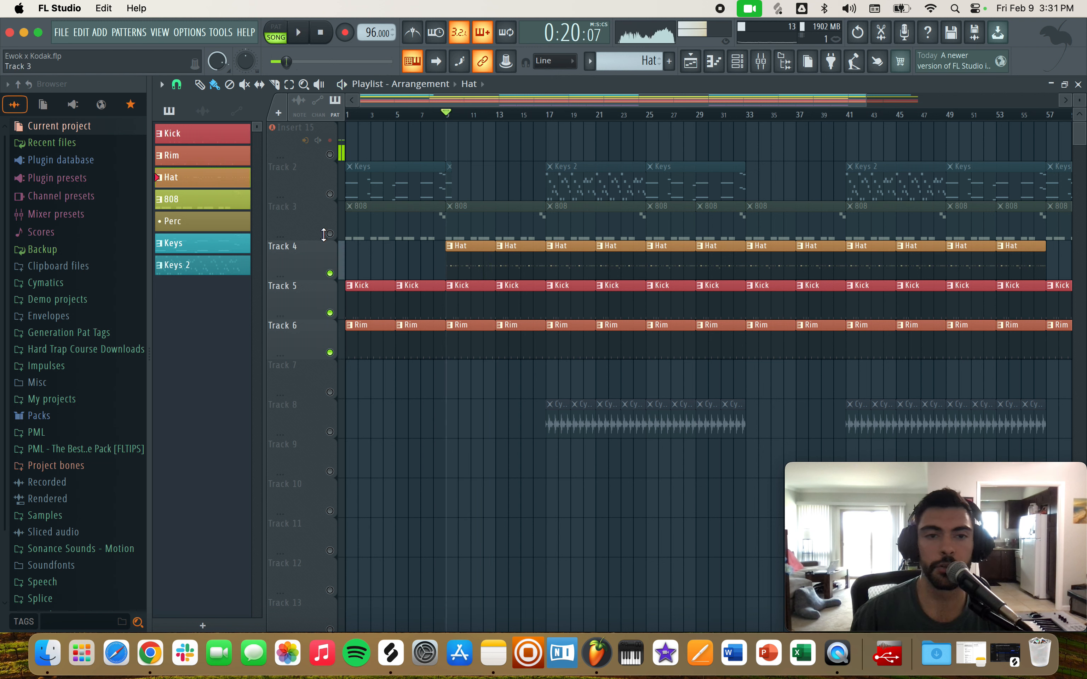
Unmute the 808 track, play it with the drums, and open the full 808 pattern in the Piano roll
left_click(330, 233)
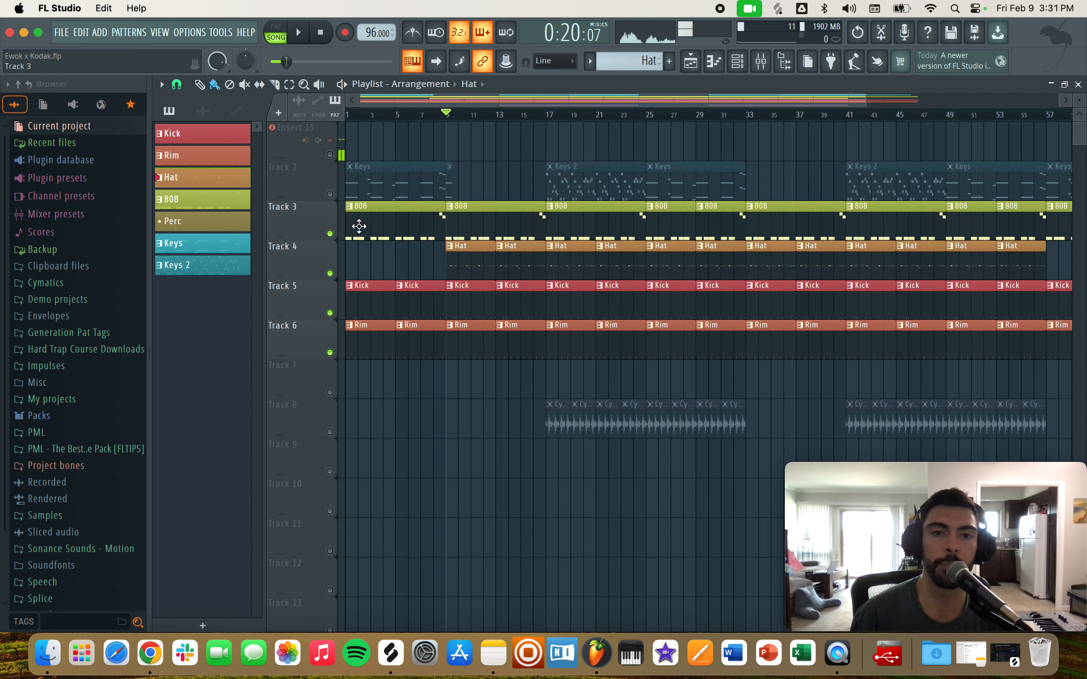
key("space")
left_click(485, 234)
double_click(484, 233)
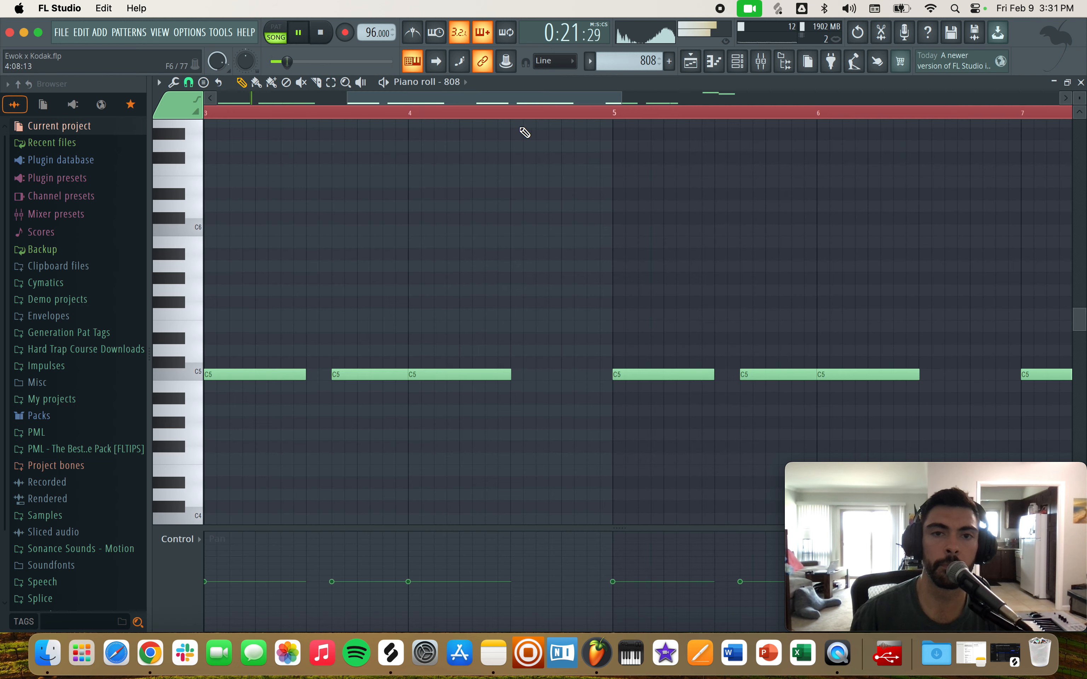
left_click_drag(489, 95, 895, 95)
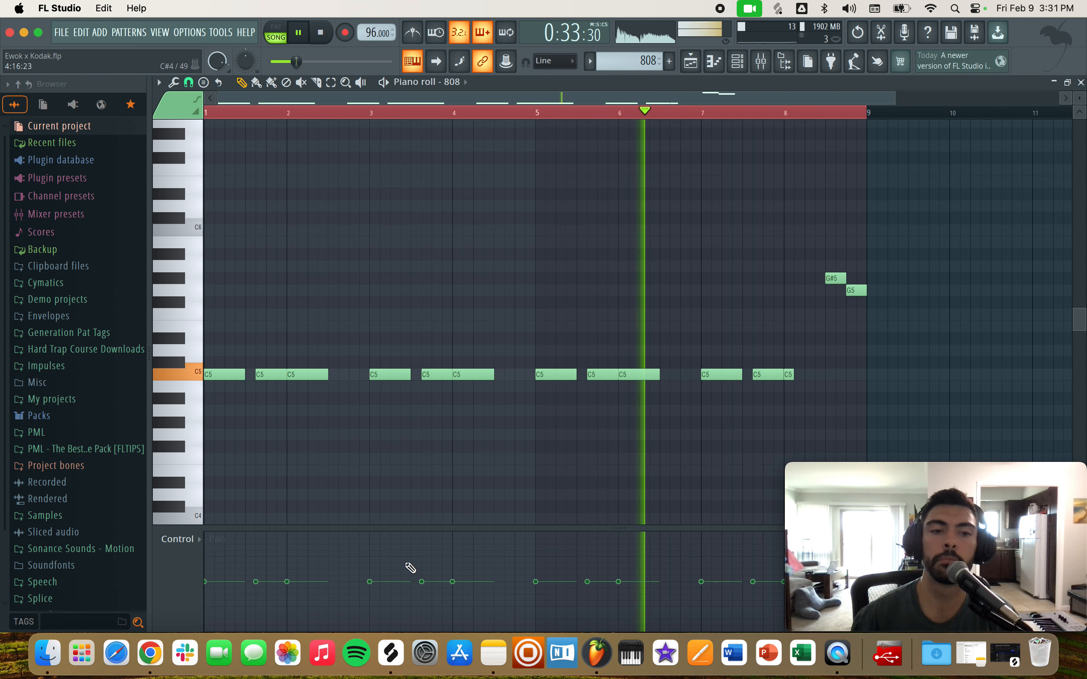
Show the note velocity values of the 808 pattern and stop playback
left_click(197, 540)
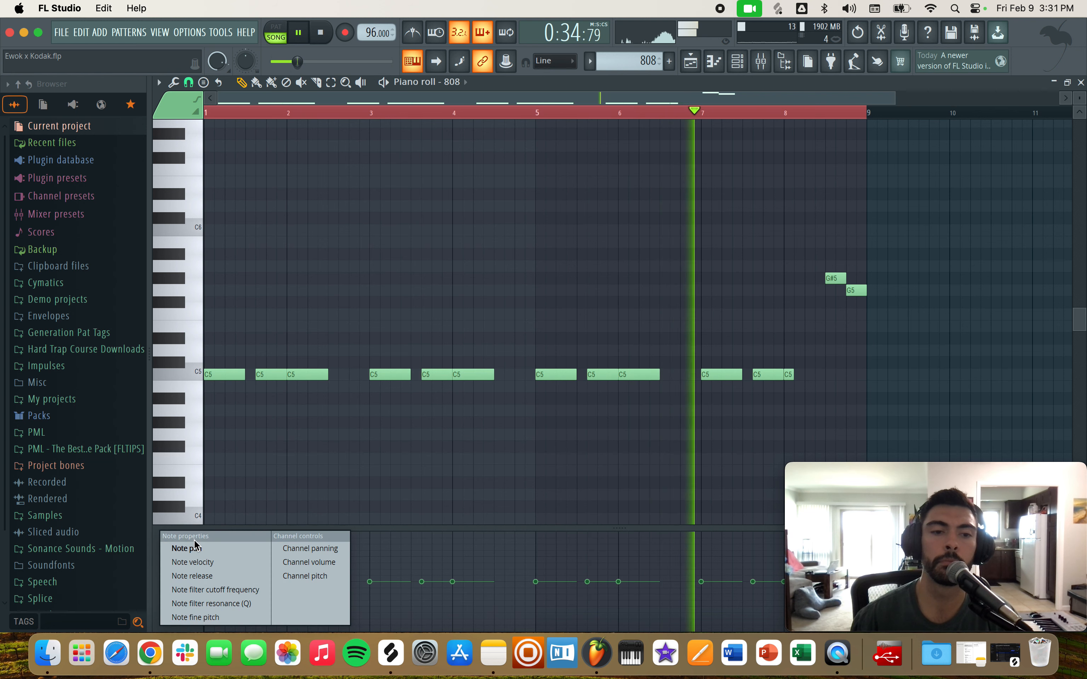
left_click(206, 563)
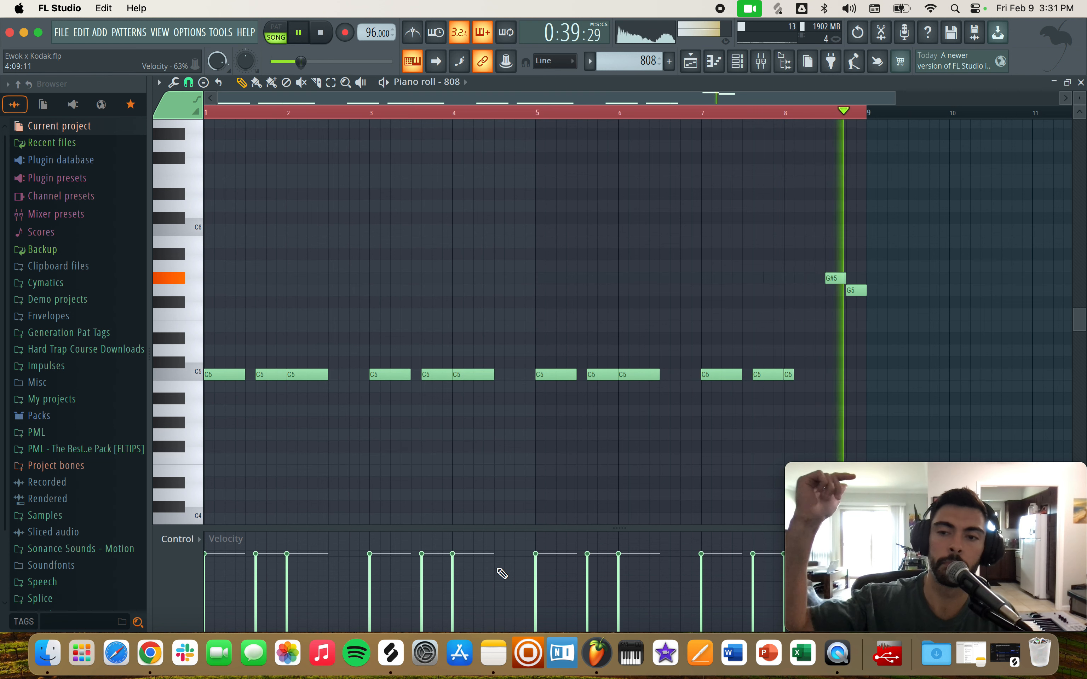
key("space")
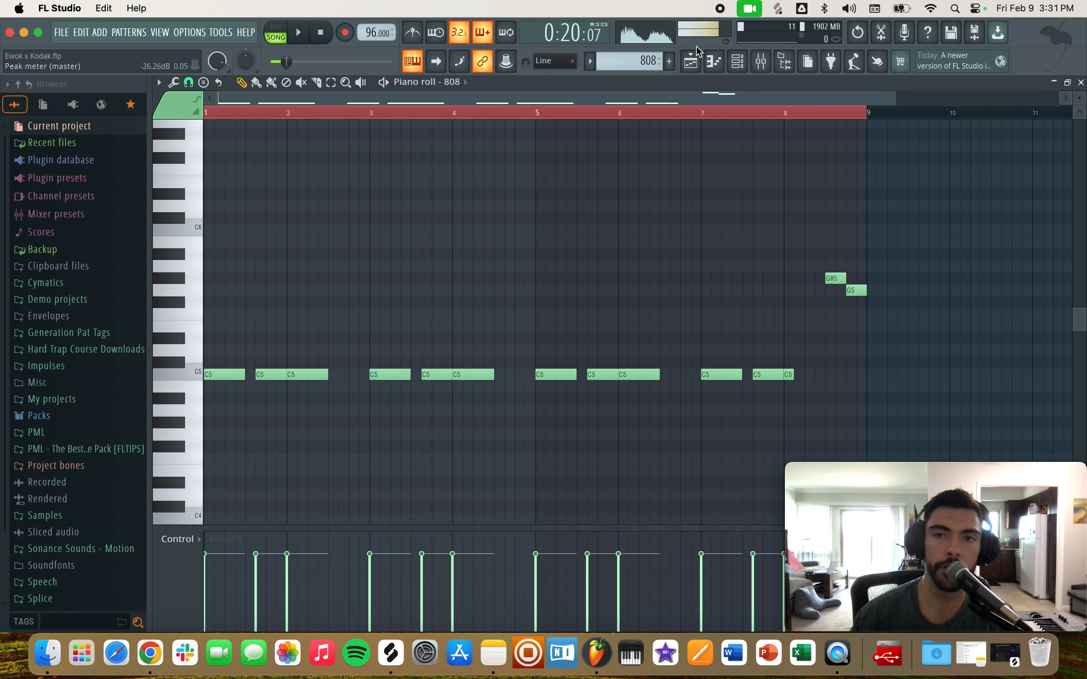
Return to the playlist and unmute all tracks by toggling solo on the 808 track
left_click(690, 62)
right_click(330, 234)
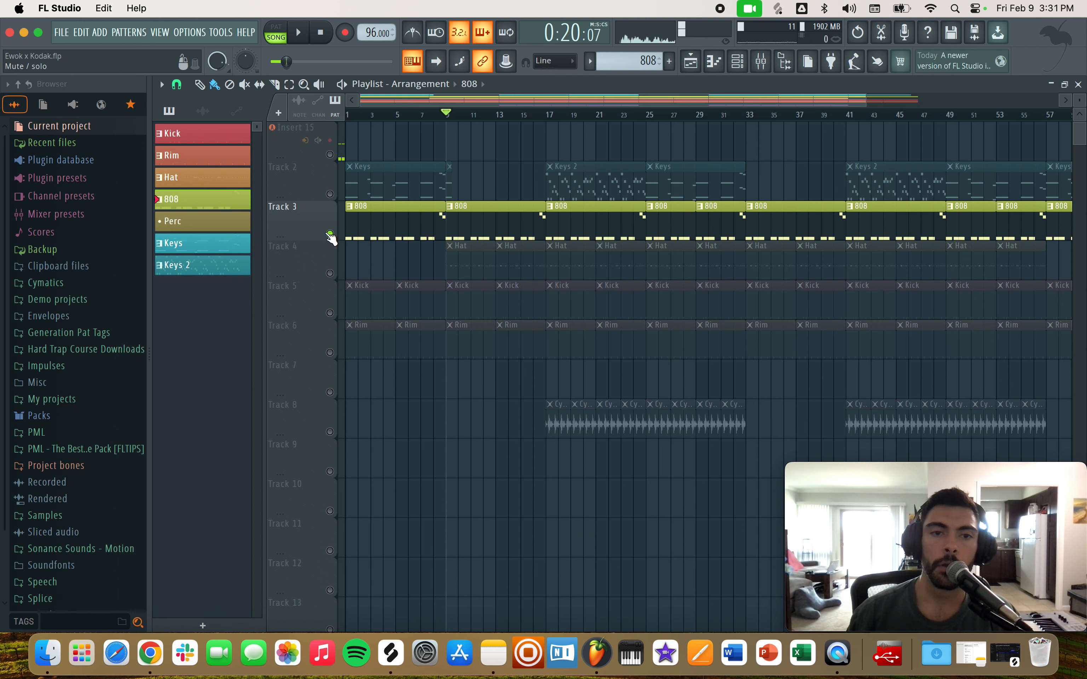
right_click(329, 234)
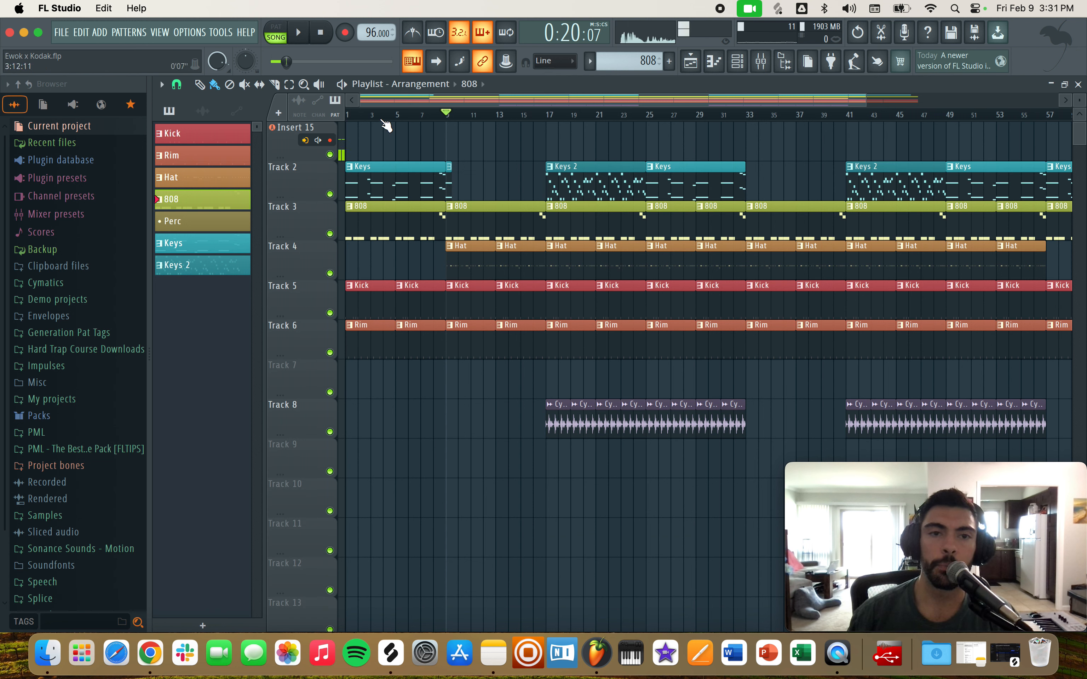
Audition the Keys track soloed from bar 1 and again from bar 8, and bring back all tracks
key("space")
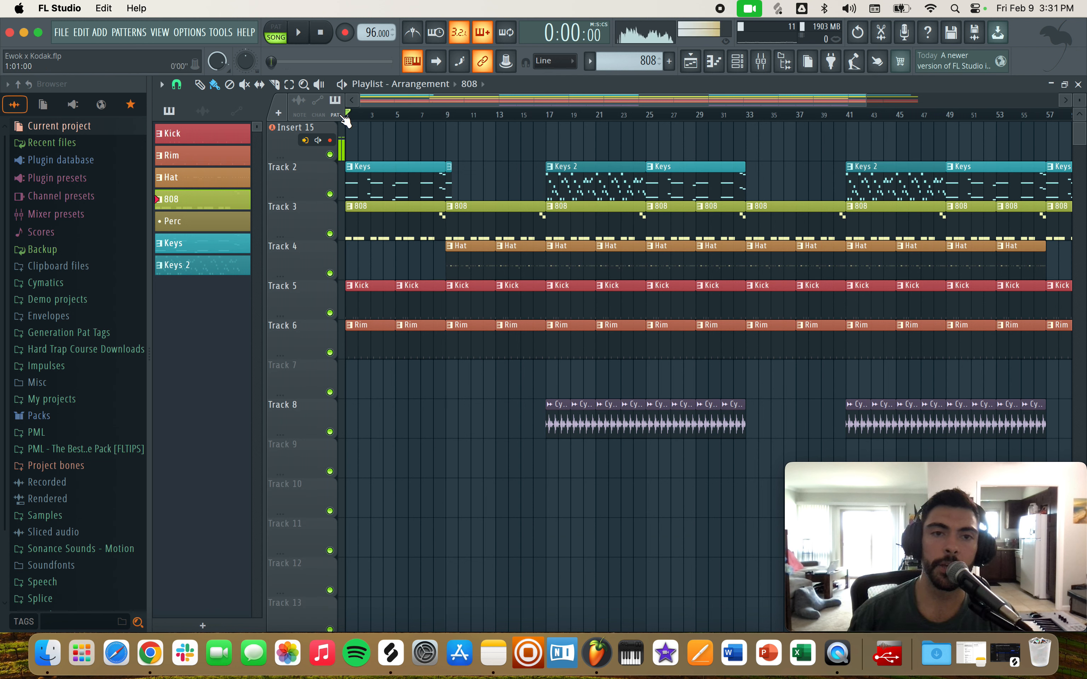
right_click(329, 194)
key("space")
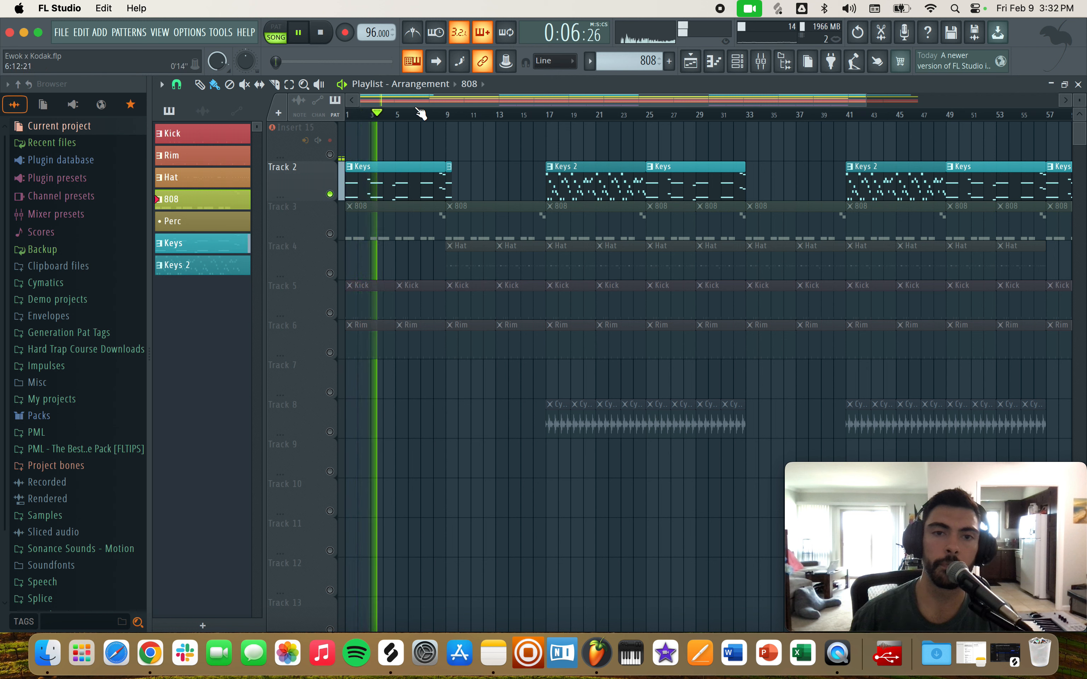
left_click(442, 116)
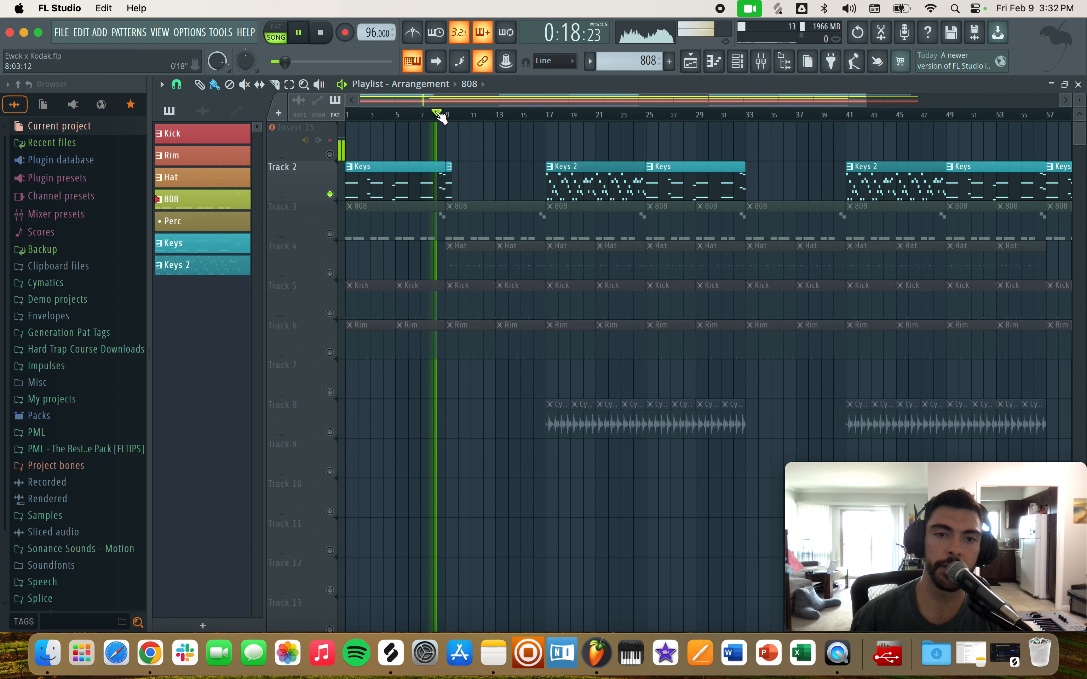
left_click(330, 194)
left_click(330, 194)
right_click(329, 194)
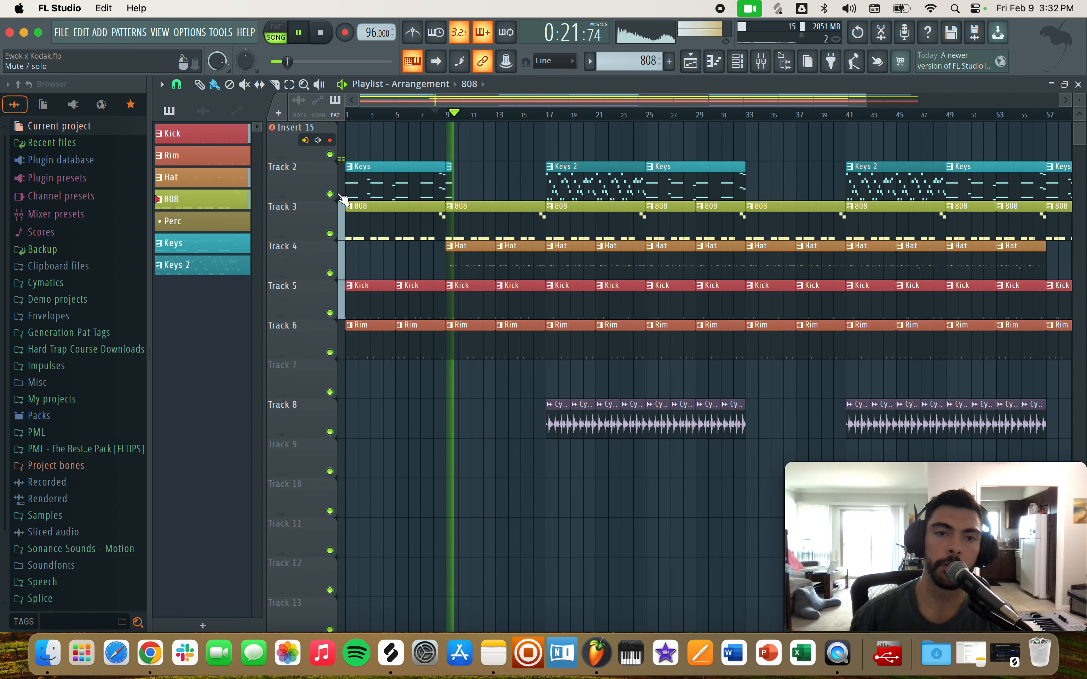
Open the first Keys pattern in the Piano roll, bring its low notes into view, and stop playback
double_click(384, 184)
scroll(204, 284, "down", 10)
key("space")
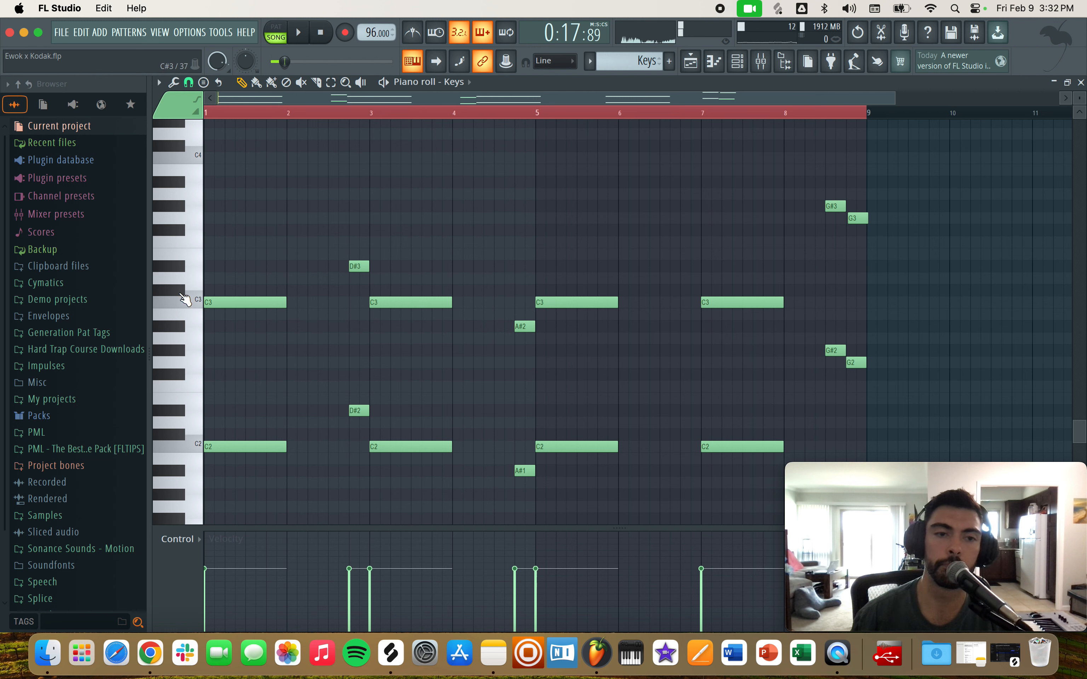
Sound the C3, D#3 and A#2 keys on the Piano roll keyboard to demonstrate the Keys melody
left_click(187, 288)
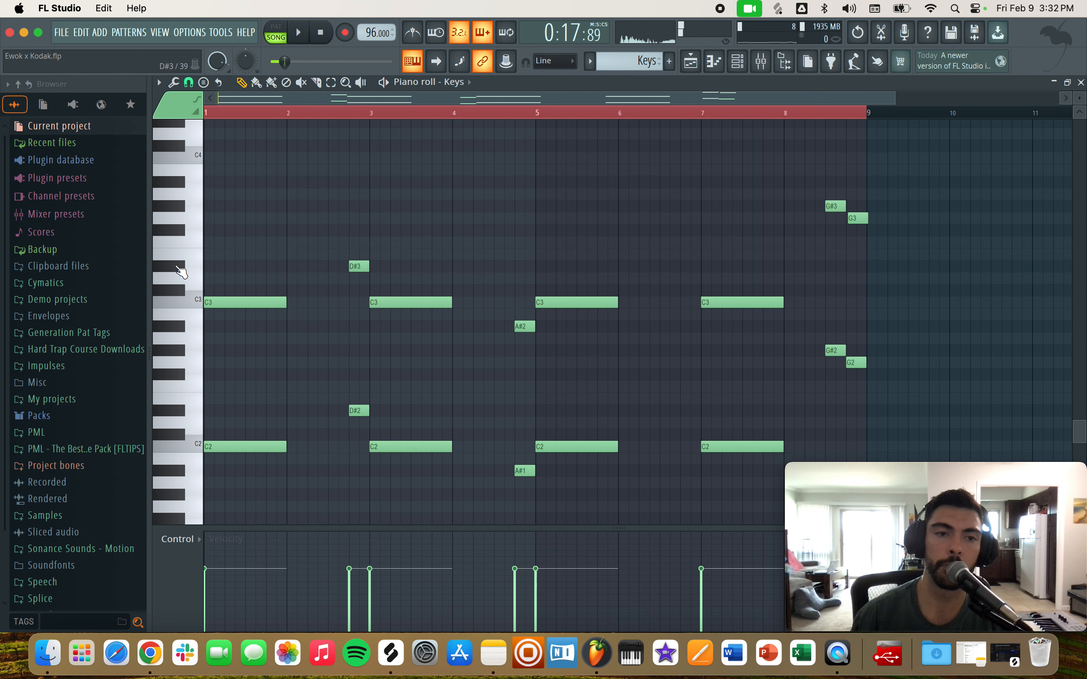
left_click(178, 267)
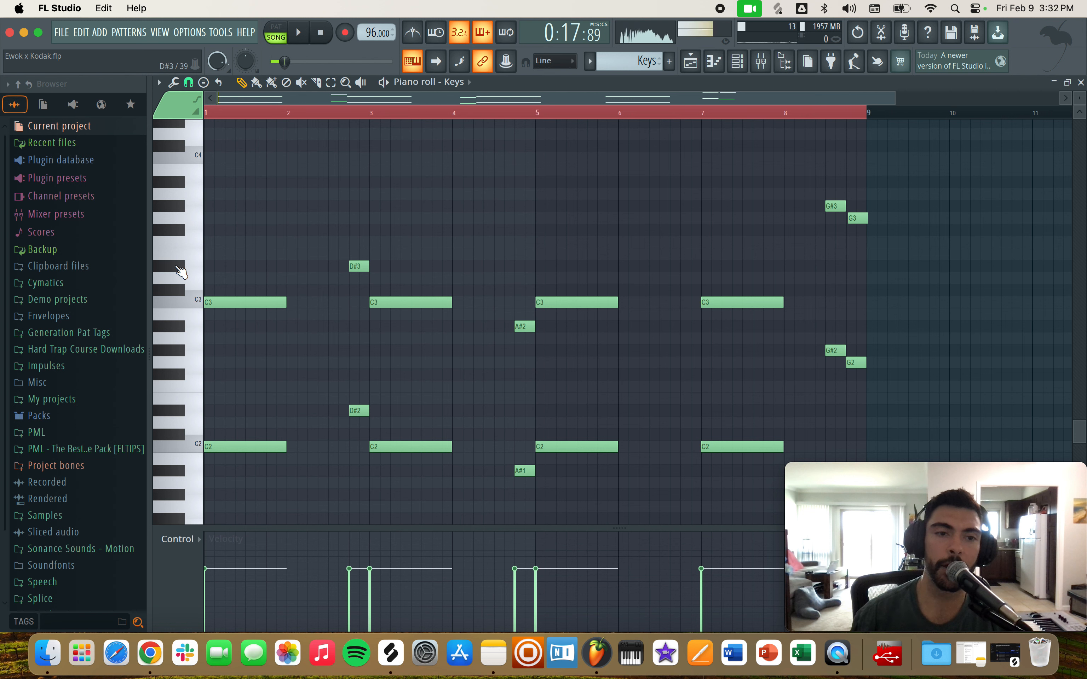
left_click(191, 308)
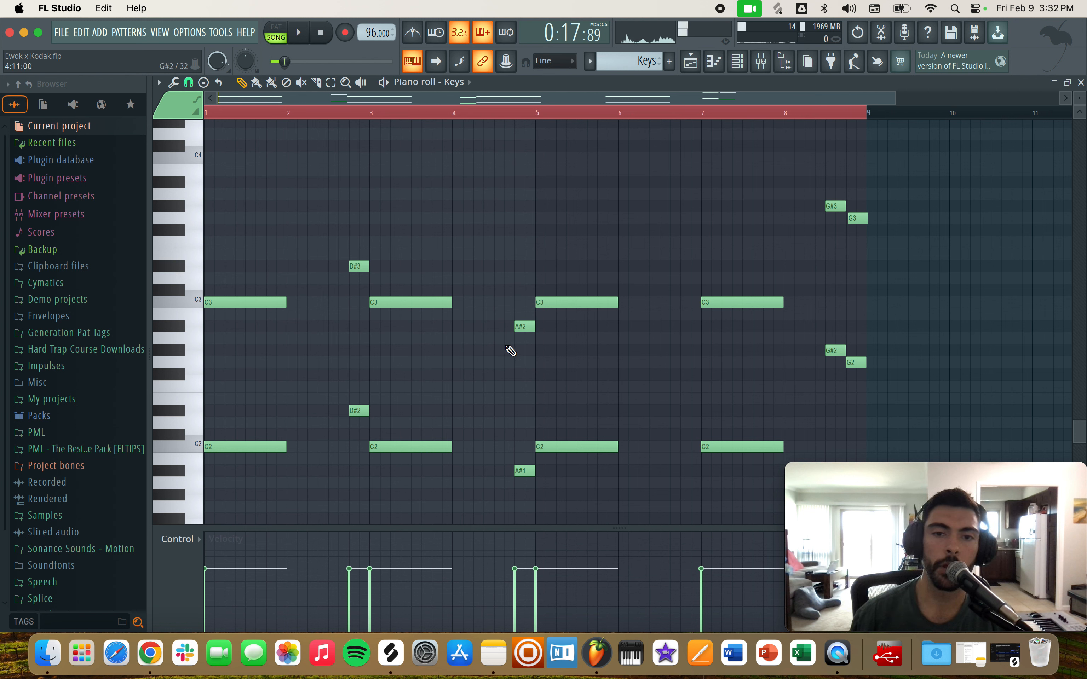
left_click(170, 328)
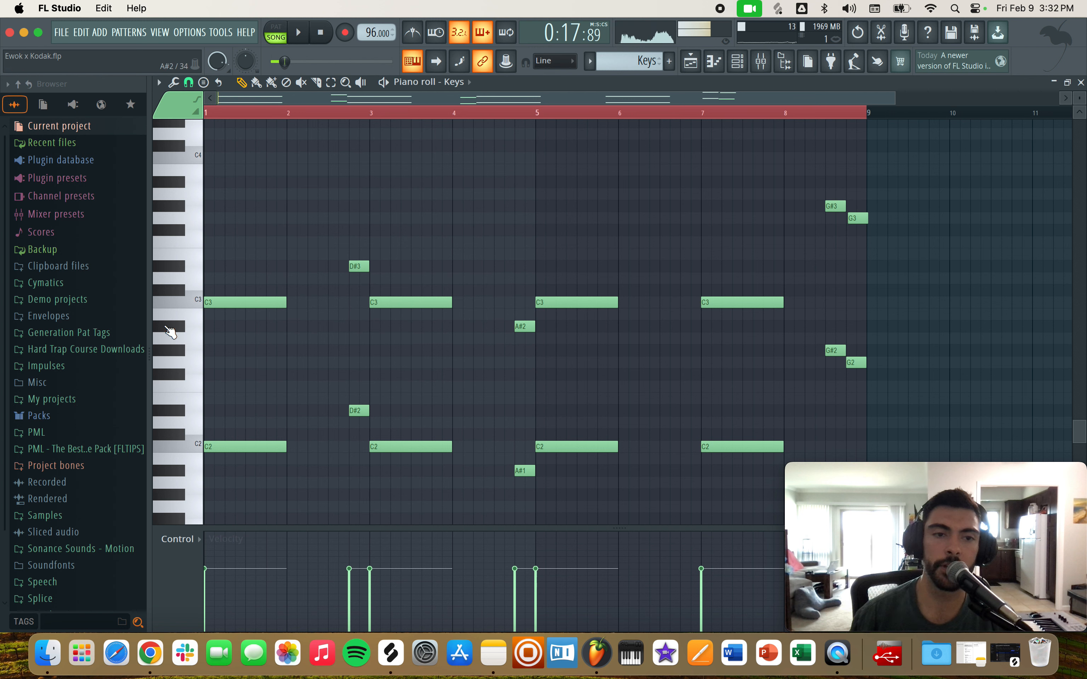
left_click(182, 327)
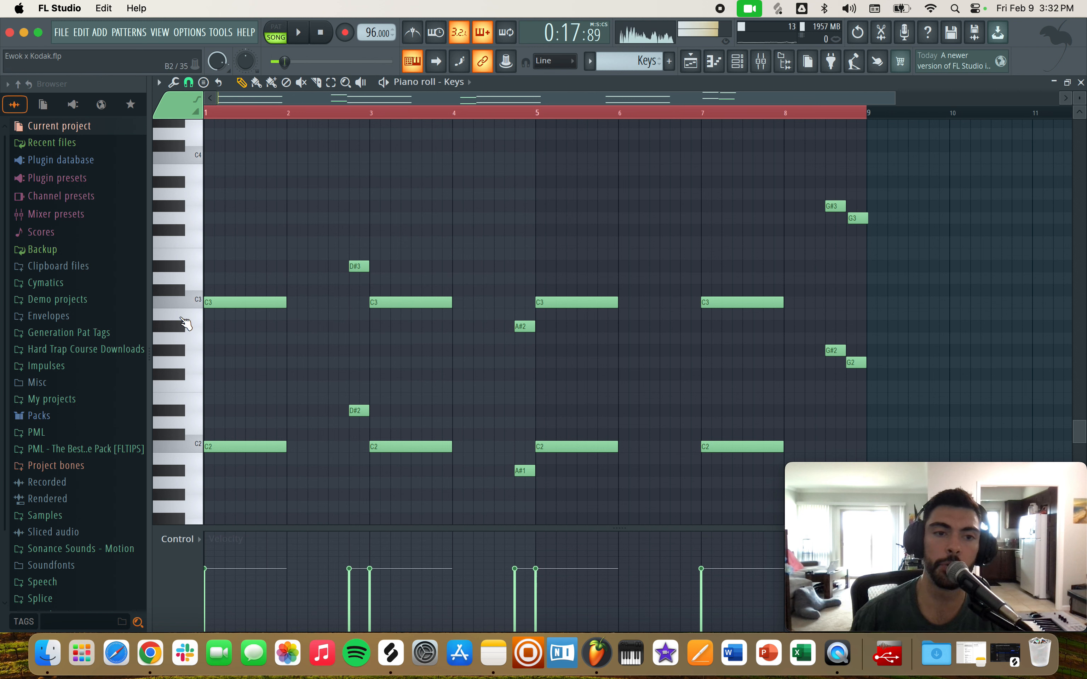
left_click(192, 313)
left_click(191, 303)
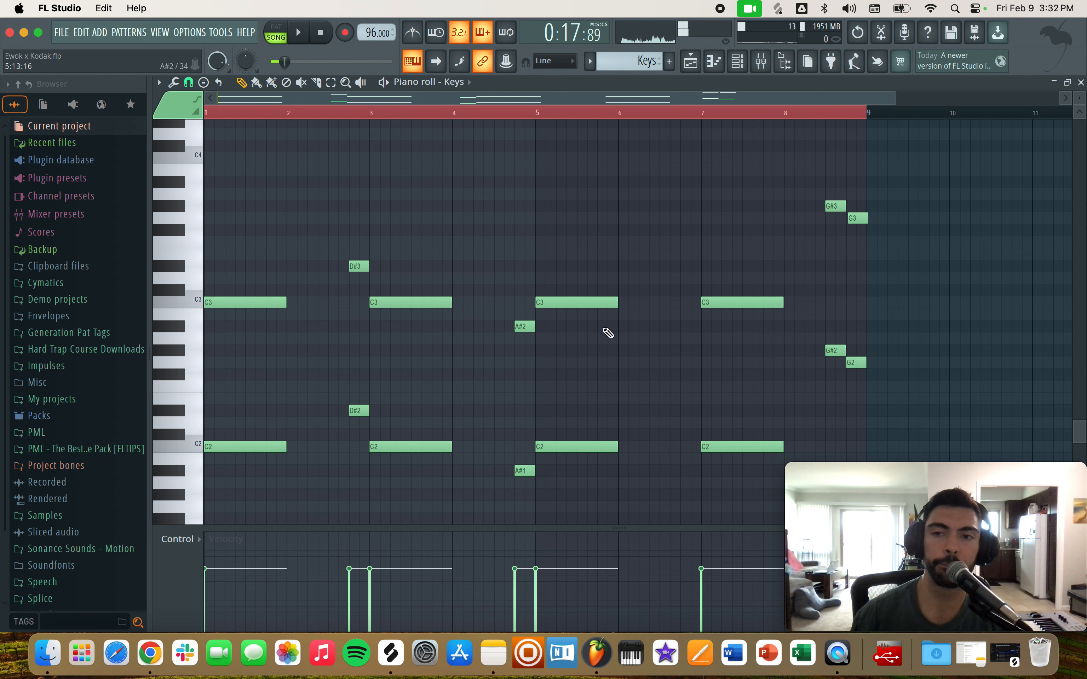
Preview the closing G#3 and G3 notes of the Keys pattern and their resolution to C3 on the keyboard
left_click(842, 206)
left_click(856, 218)
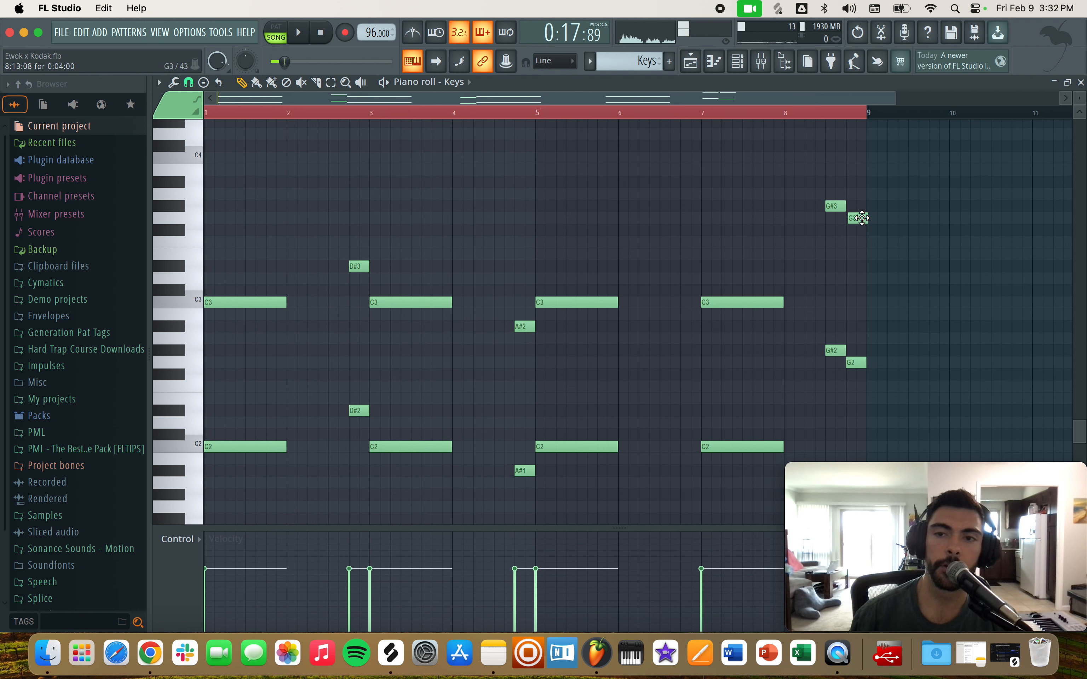
left_click(195, 221)
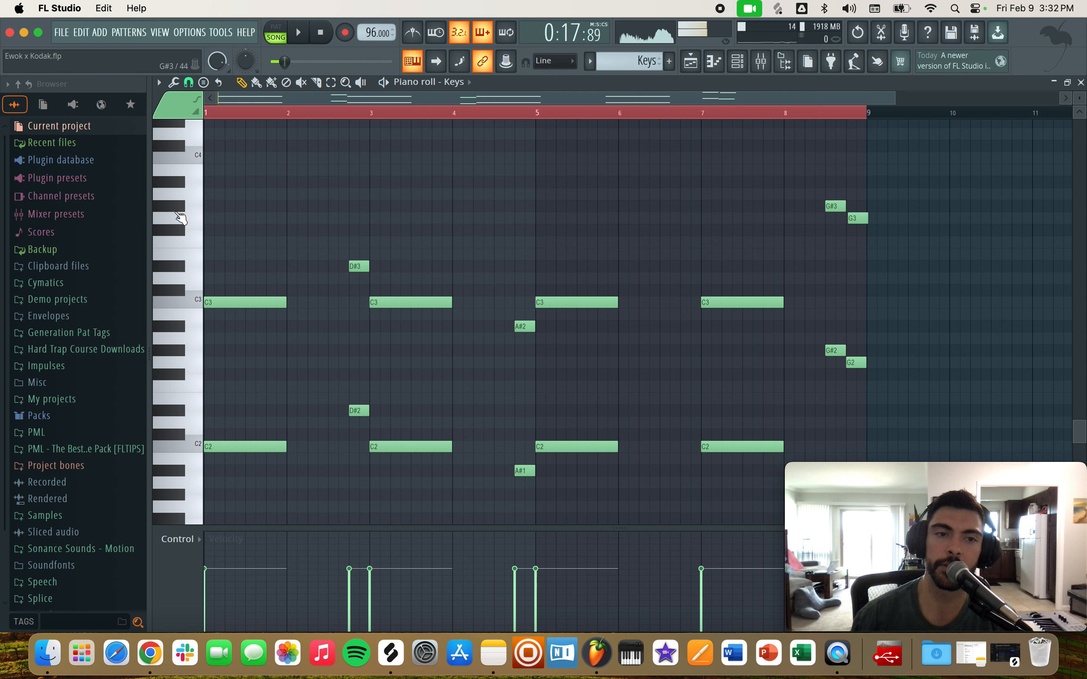
left_click(197, 225)
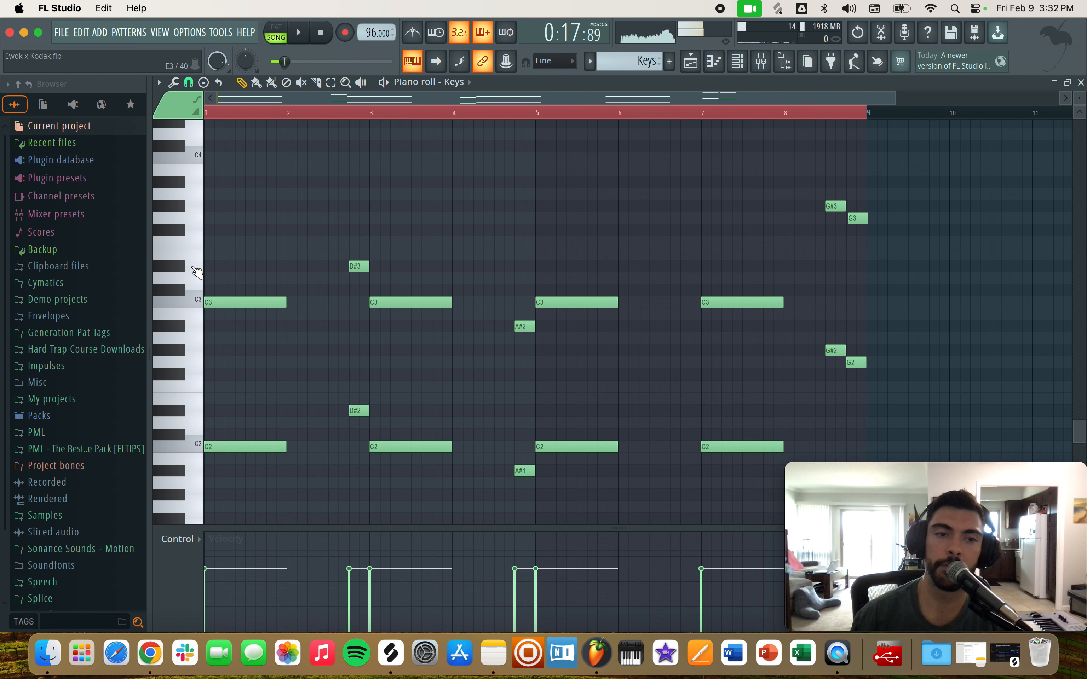
left_click(198, 302)
left_click(199, 303)
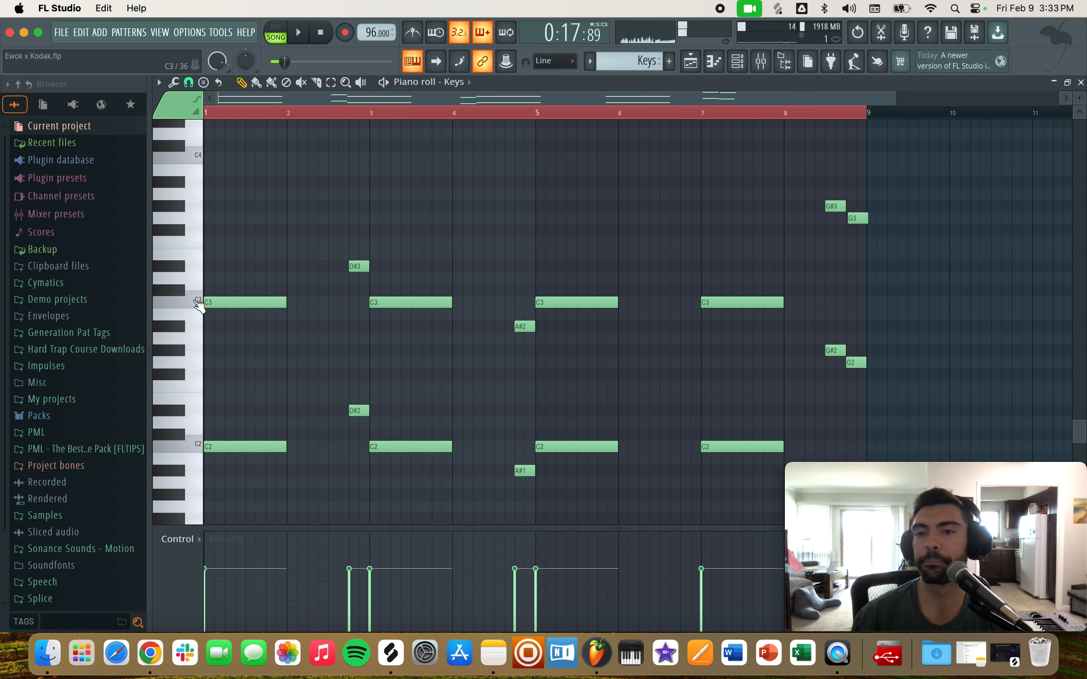
Play the opening of the song briefly with the Keys pattern open, and stop playback
key("space")
key("space")
key("space")
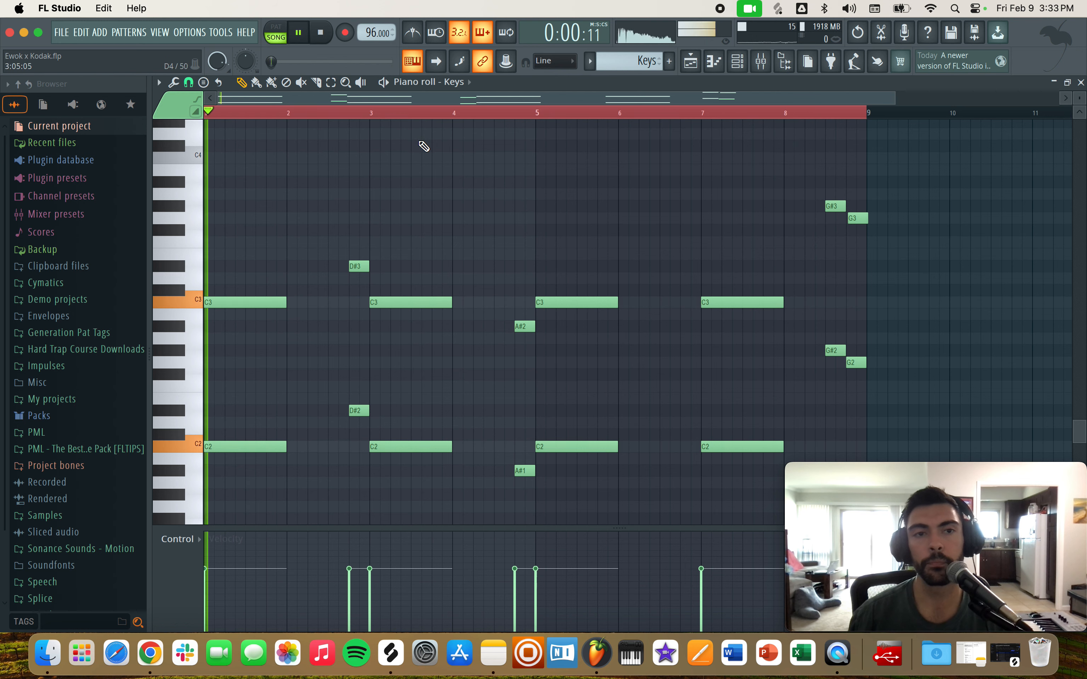
key("space")
Open the first Keys 2 clip from the playlist in the Piano roll and bring its high notes into view
left_click(718, 67)
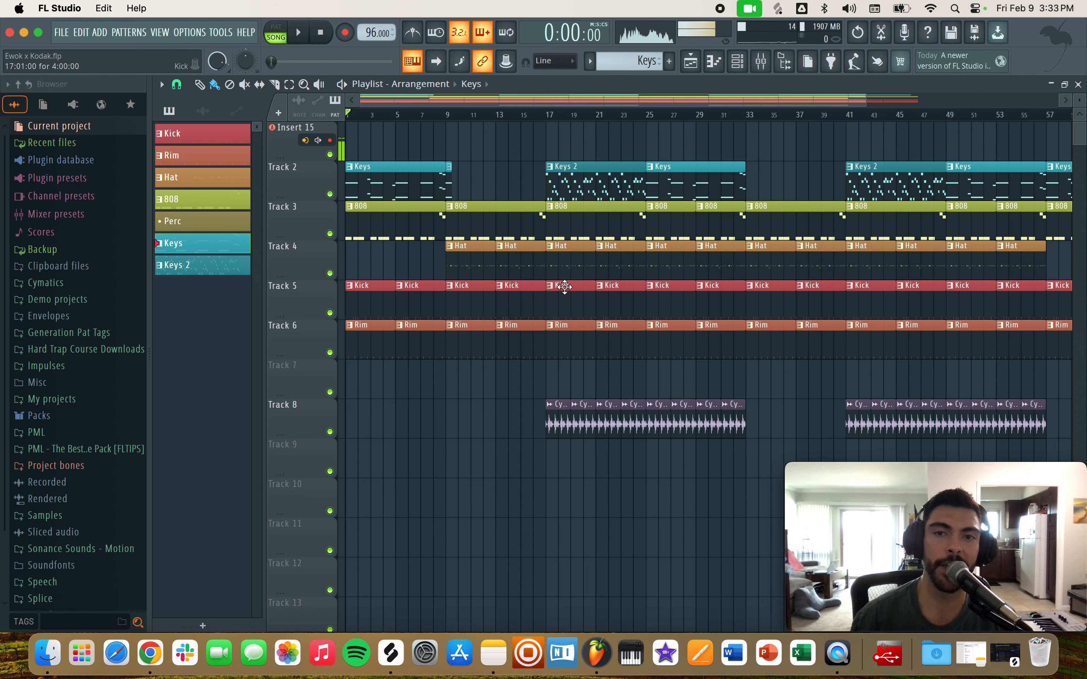
double_click(565, 187)
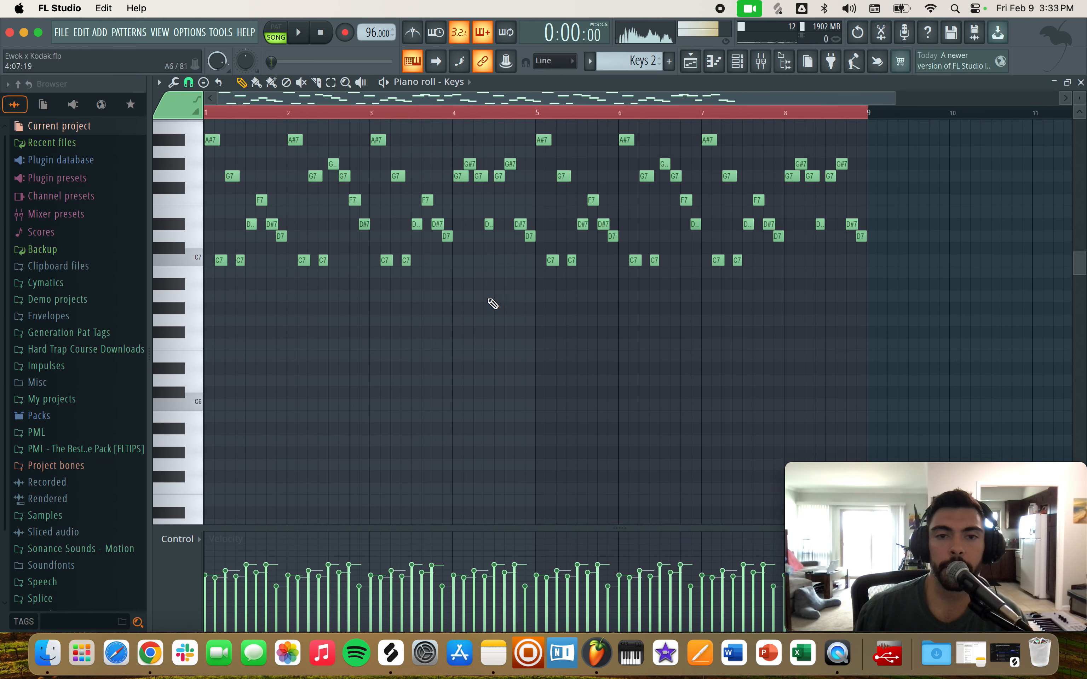
scroll(490, 301, "up", 5)
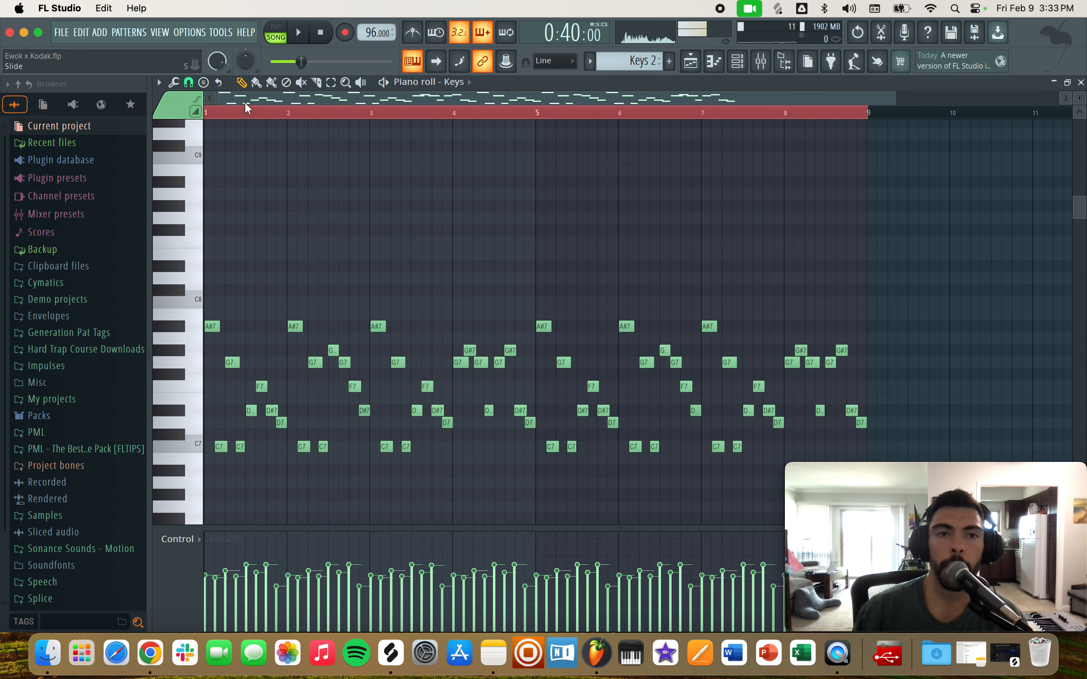
Show the mixer, view the effects chain of the Keys track, and close the mixer
left_click(761, 60)
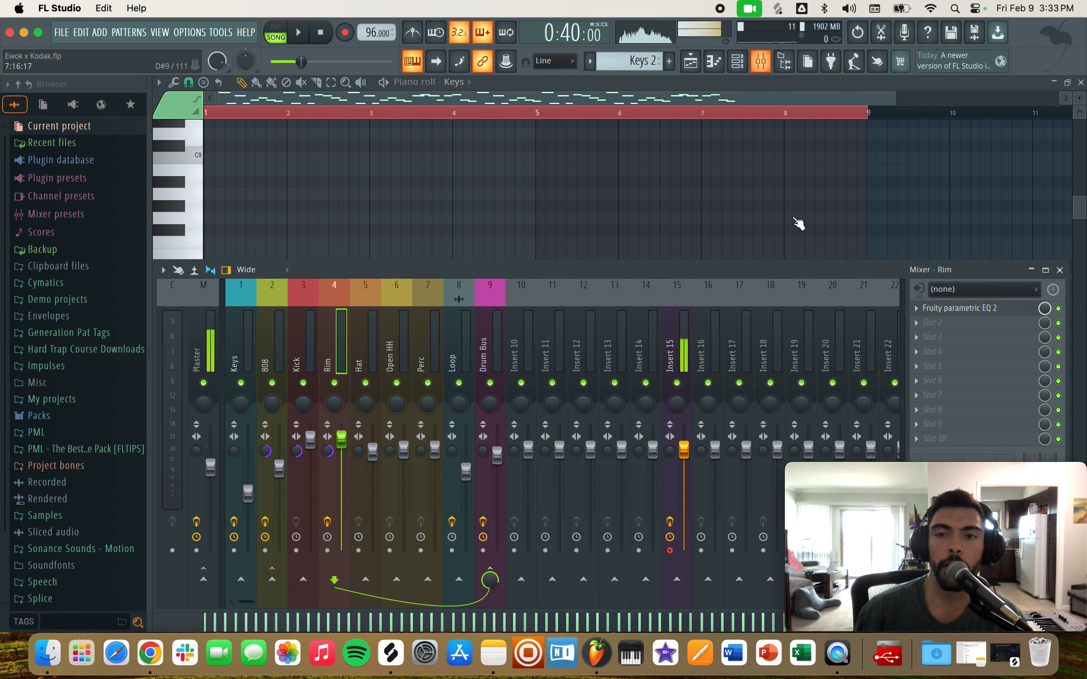
left_click(240, 338)
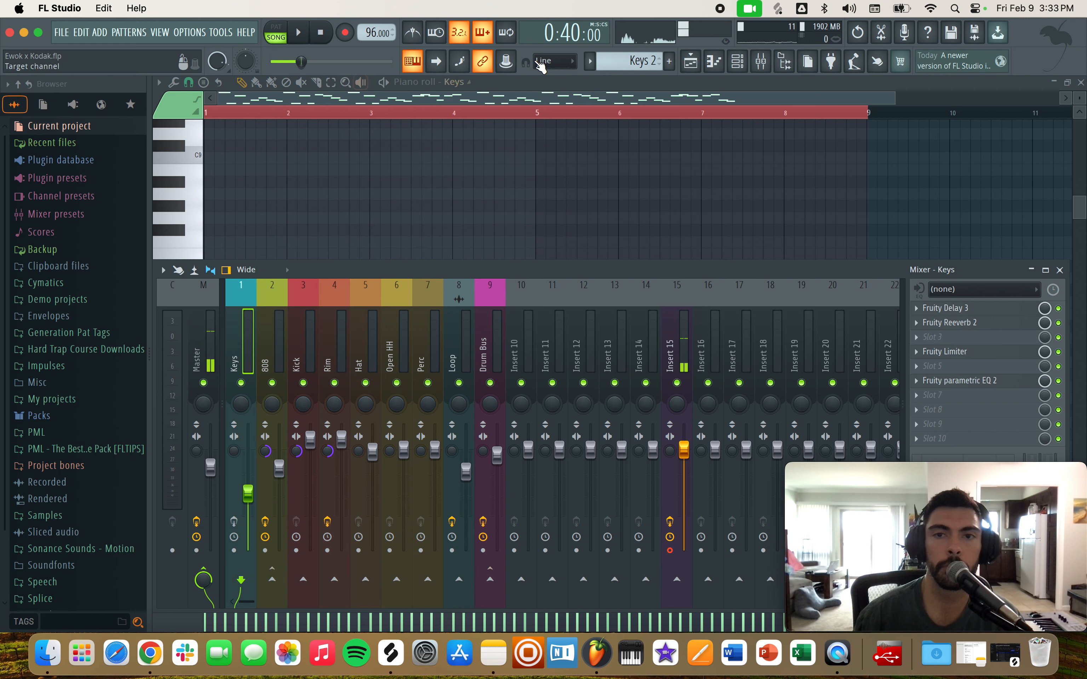
left_click(575, 33)
left_click(575, 33)
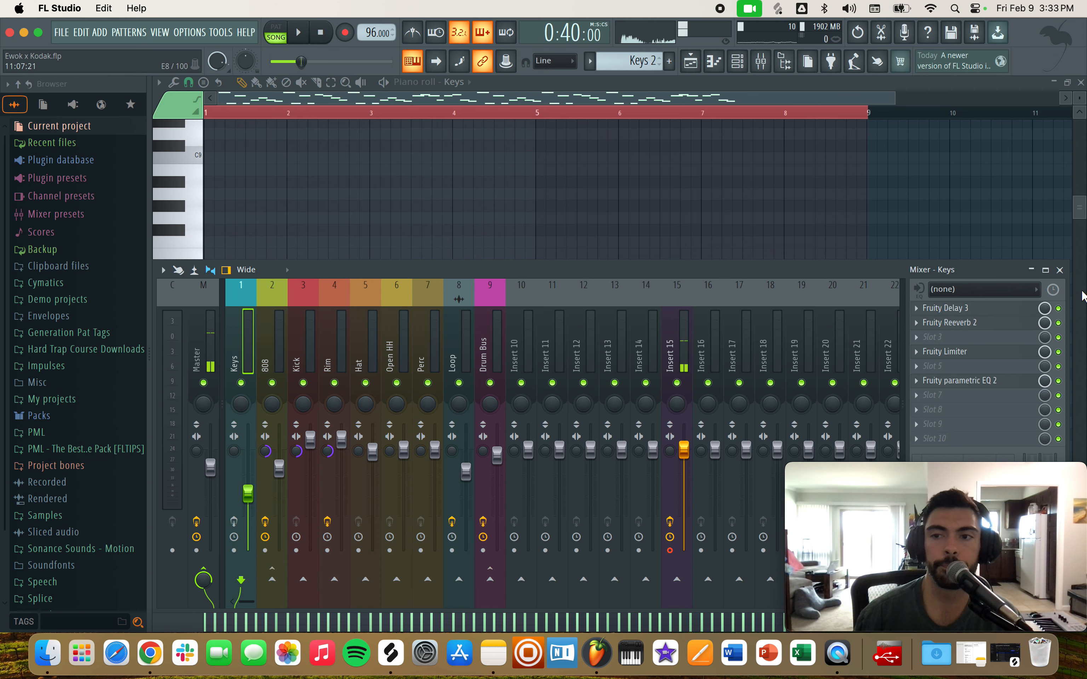
left_click(1061, 271)
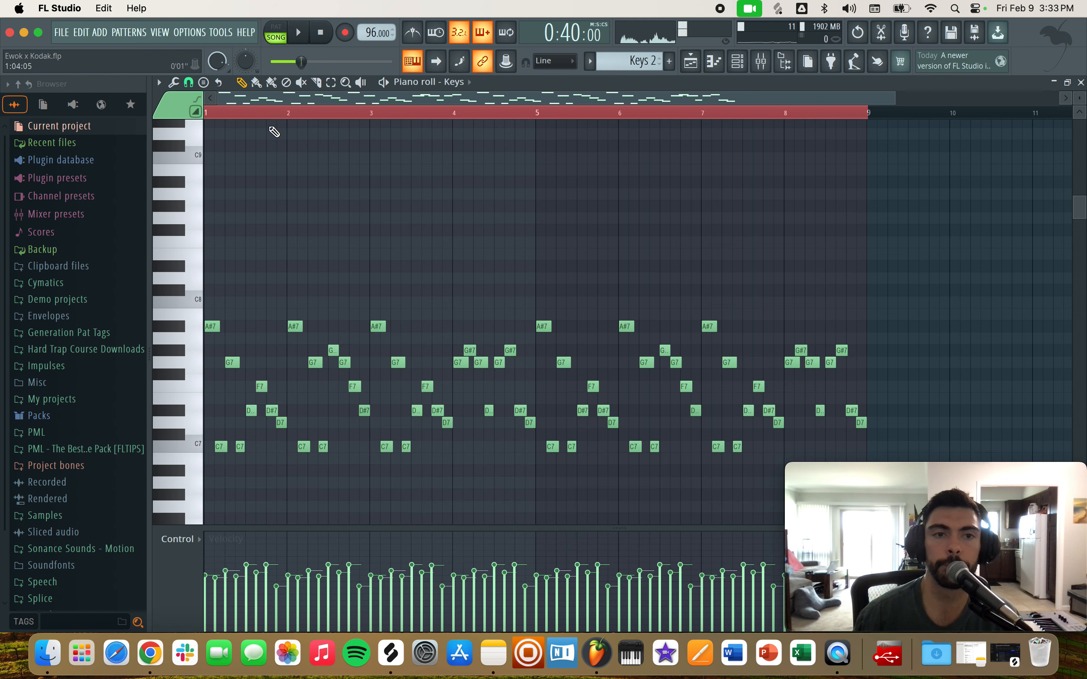
Switch playback to pattern mode, audition the Keys 2 pattern on its own from the start, and stop it
key("space")
key("space")
left_click(281, 28)
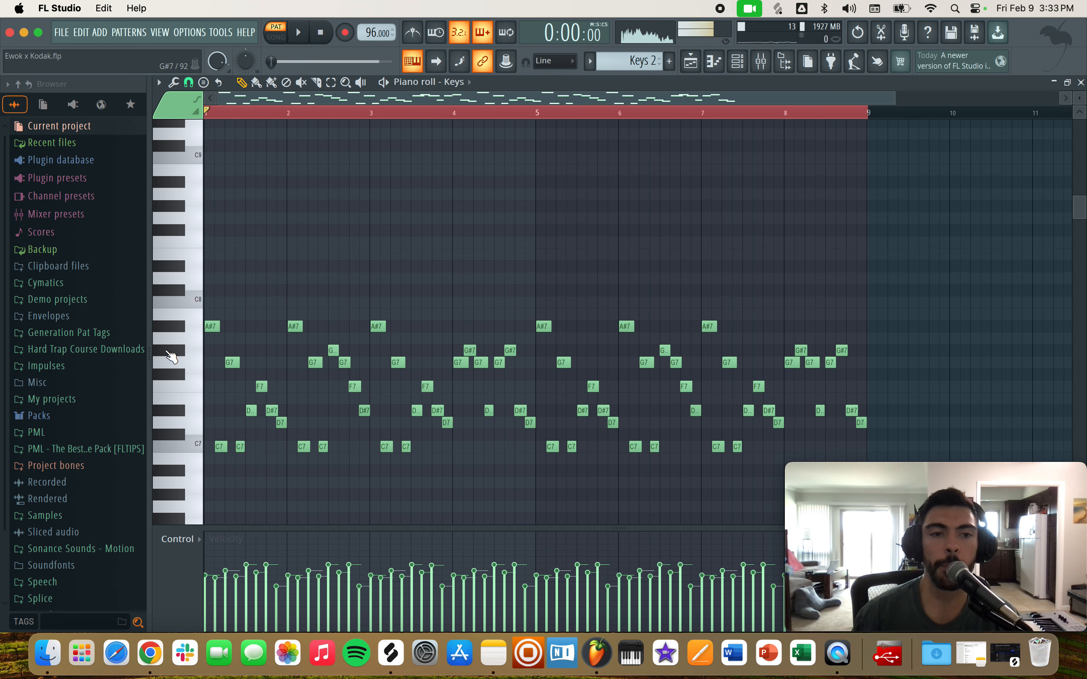
scroll(171, 356, "down", 3)
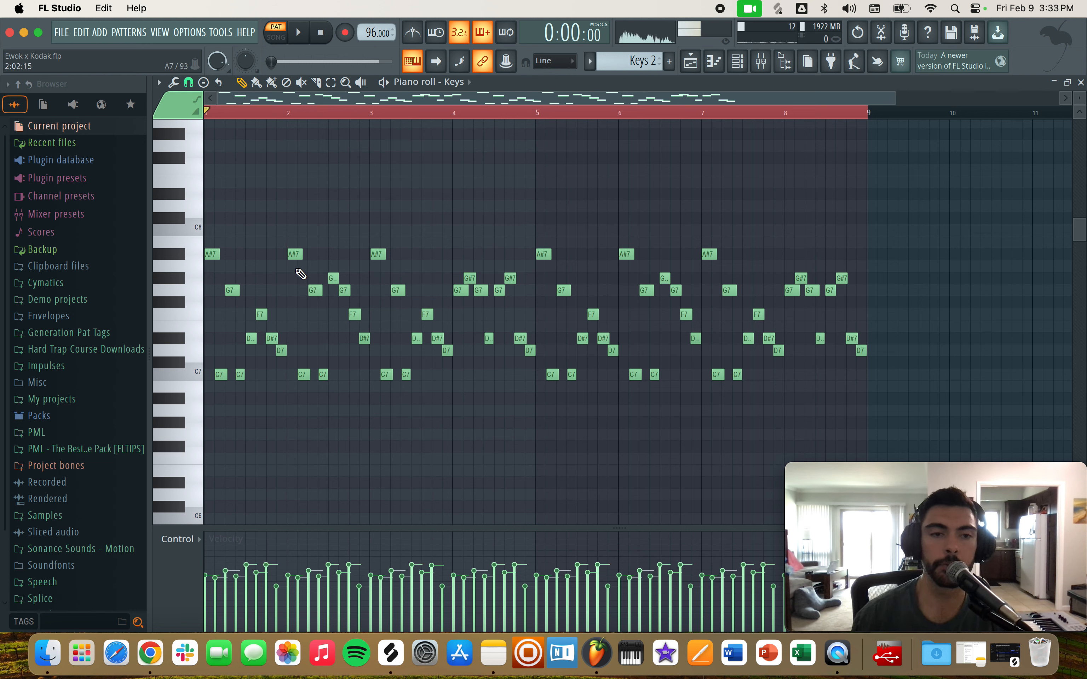
key("space")
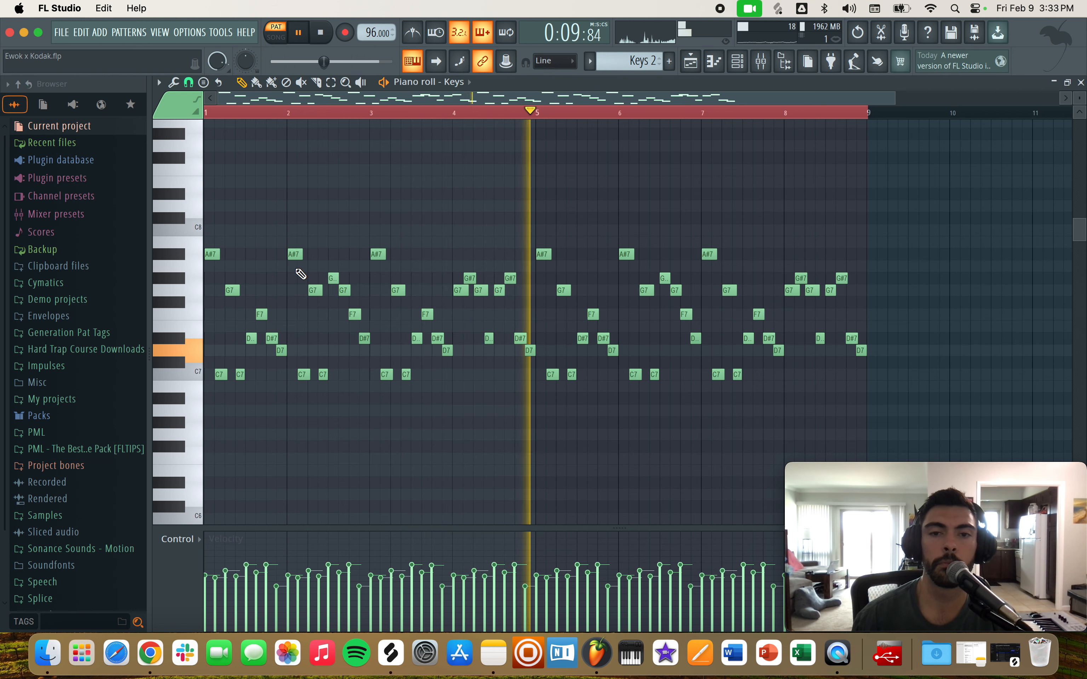
key("space")
Check the Keys track in the mixer, close it, and replay the Keys 2 pattern before stopping
left_click(762, 67)
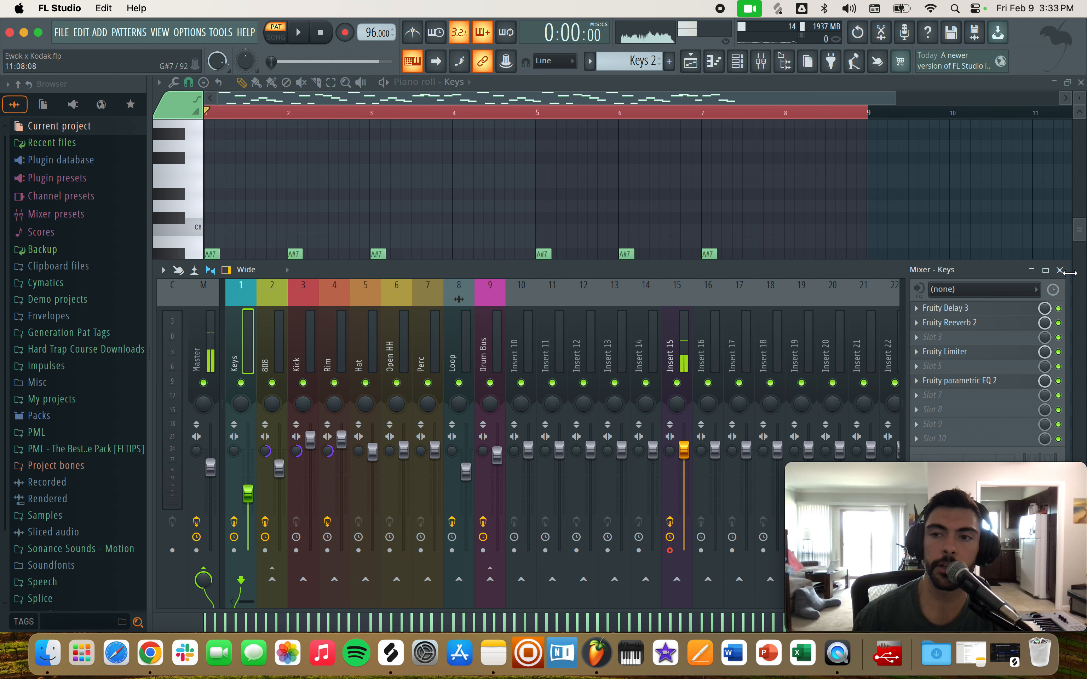
key("F9")
key("space")
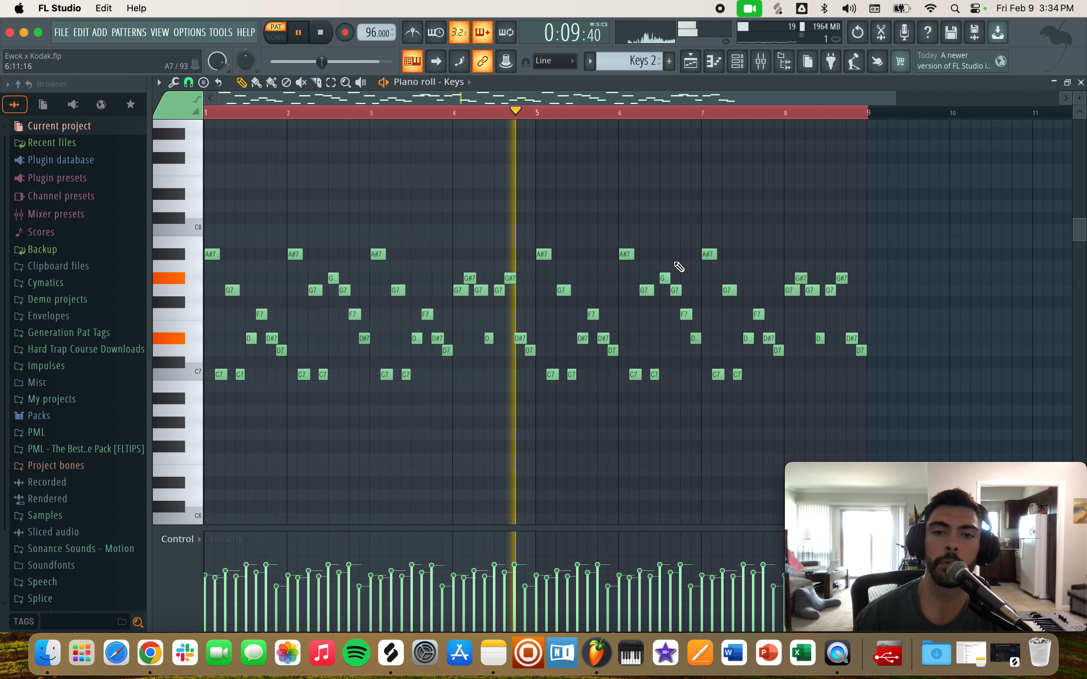
key("space")
Return to the playlist, switch playback to song mode, and show the mixer, moved higher over the playlist
left_click(696, 63)
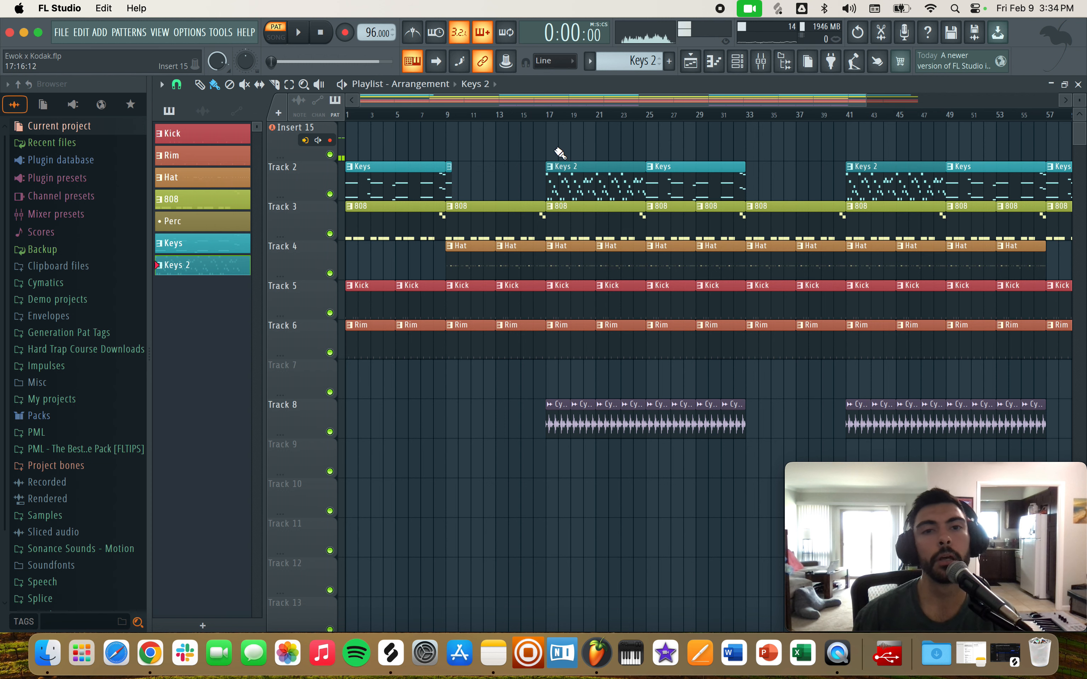
key("l")
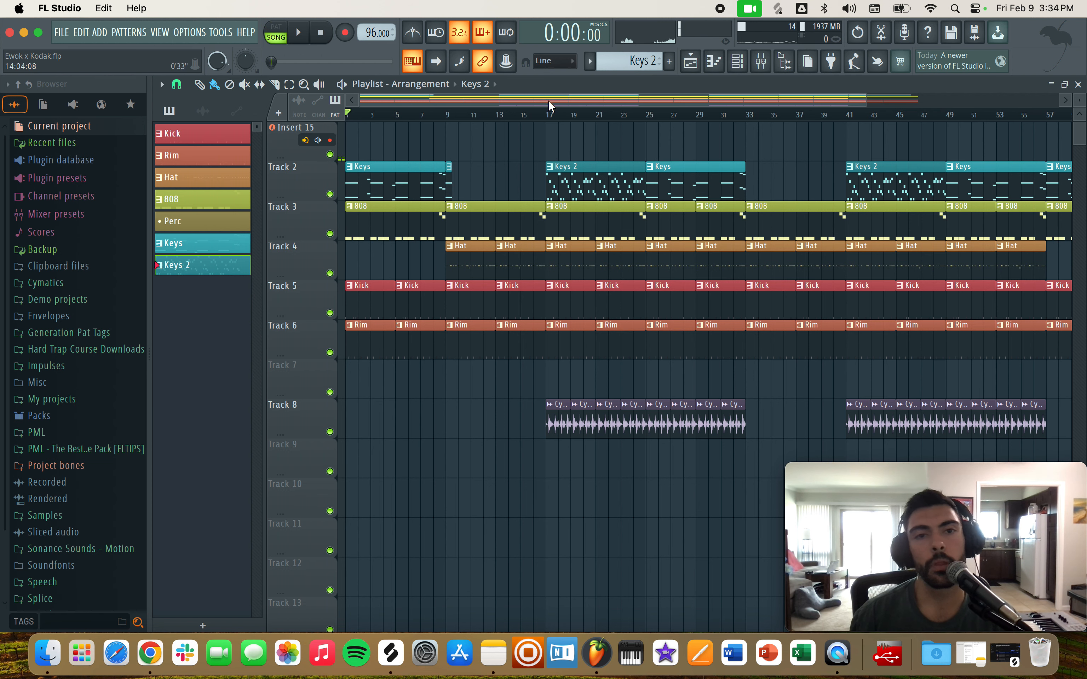
left_click(761, 61)
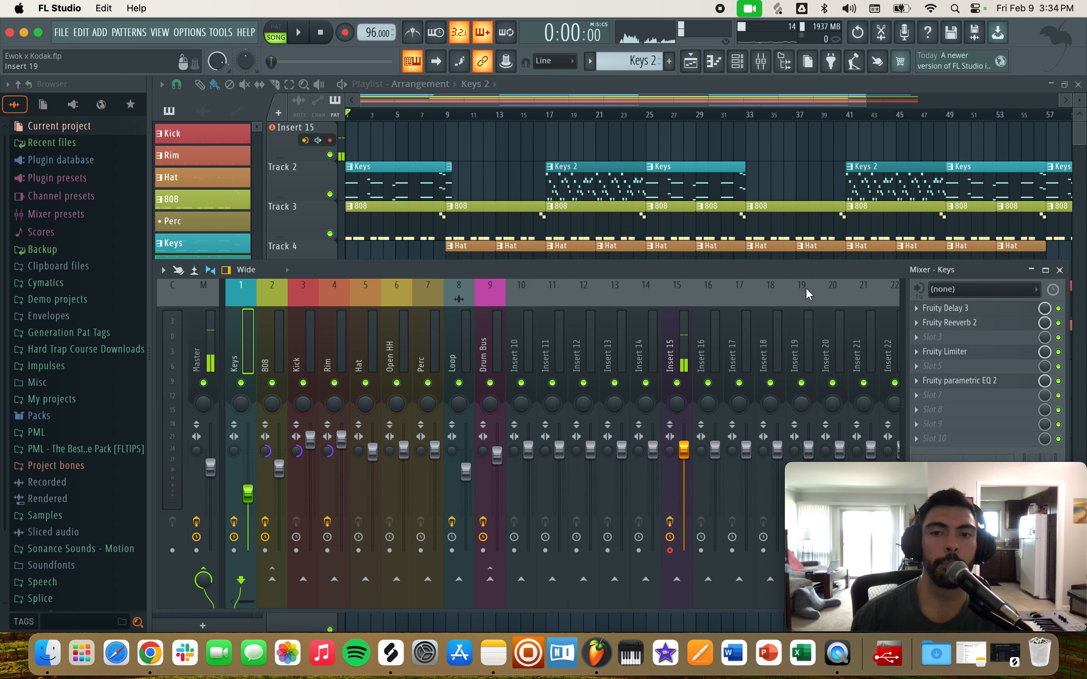
left_click_drag(794, 269, 788, 186)
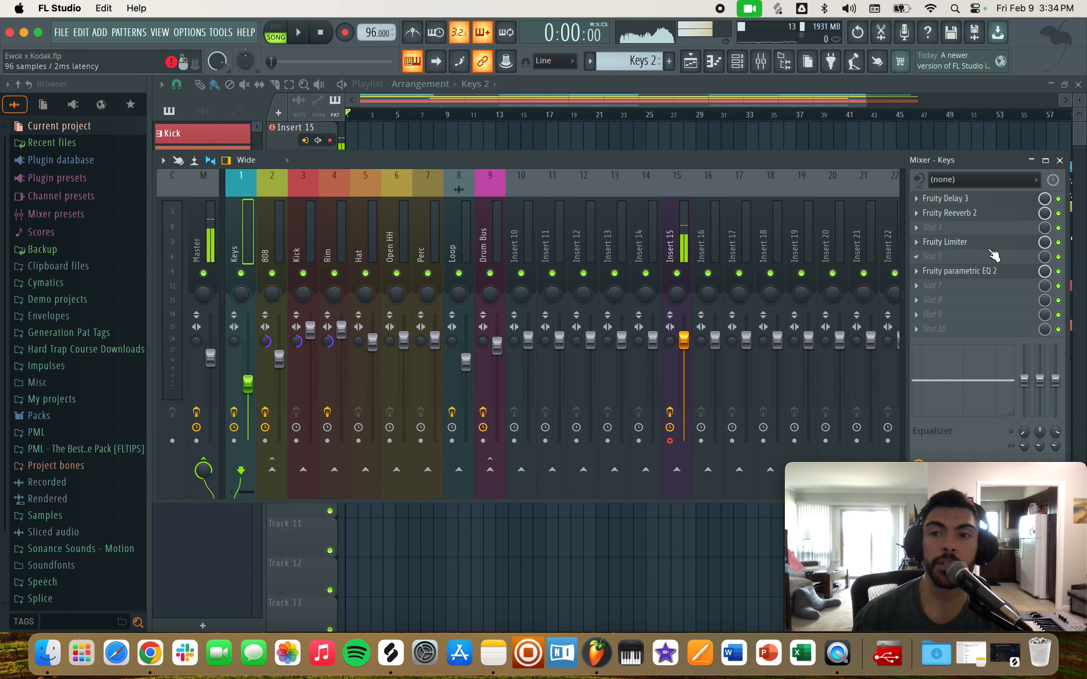
View the Keys track's Fruity parametric EQ 2 curve, close it and the mixer, and make Keys the active pattern
left_click(980, 271)
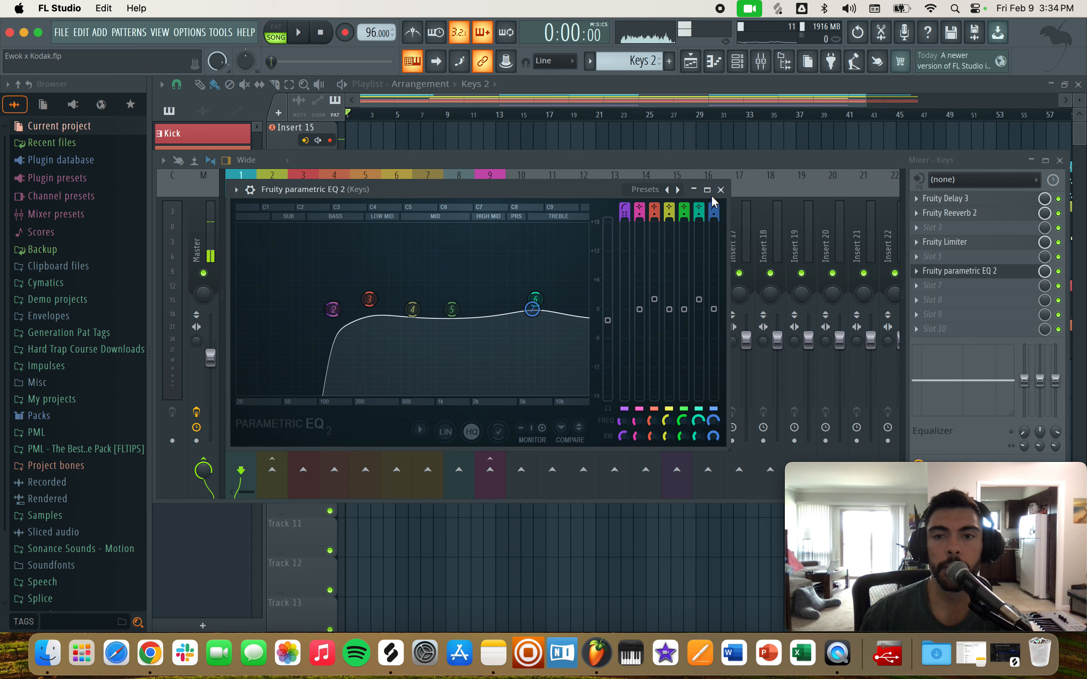
left_click(720, 189)
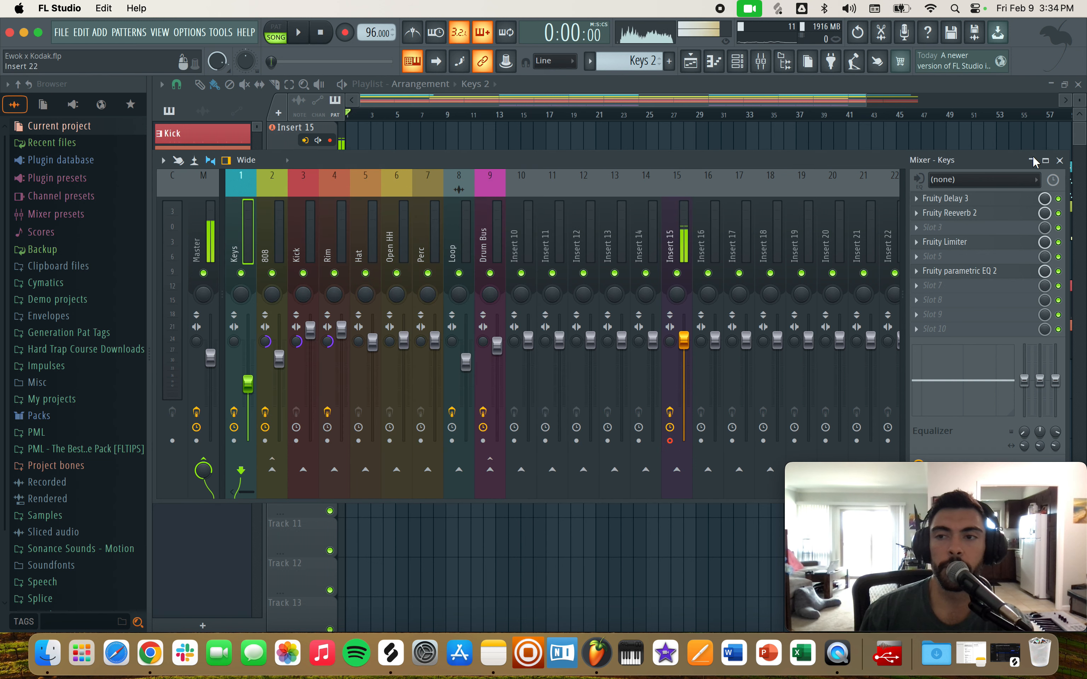
left_click(1060, 161)
left_click(373, 190)
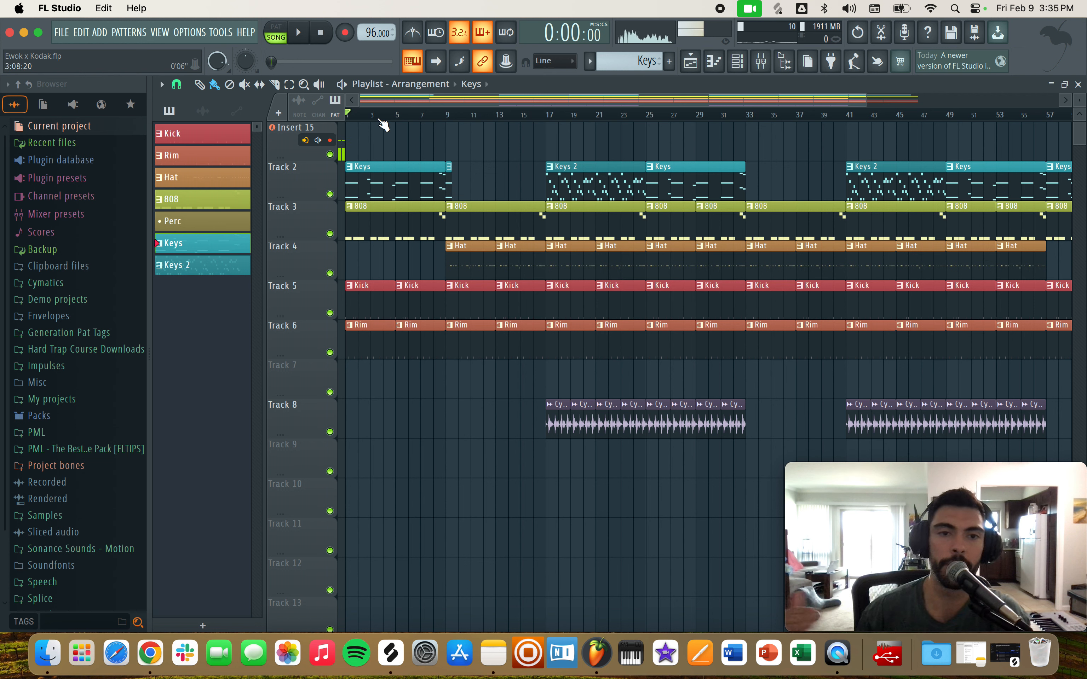
Play the song with the Keys track's Fruity parametric EQ 2 open to examine its spectrum, then close it and stop
left_click(761, 61)
left_click(956, 271)
key("space")
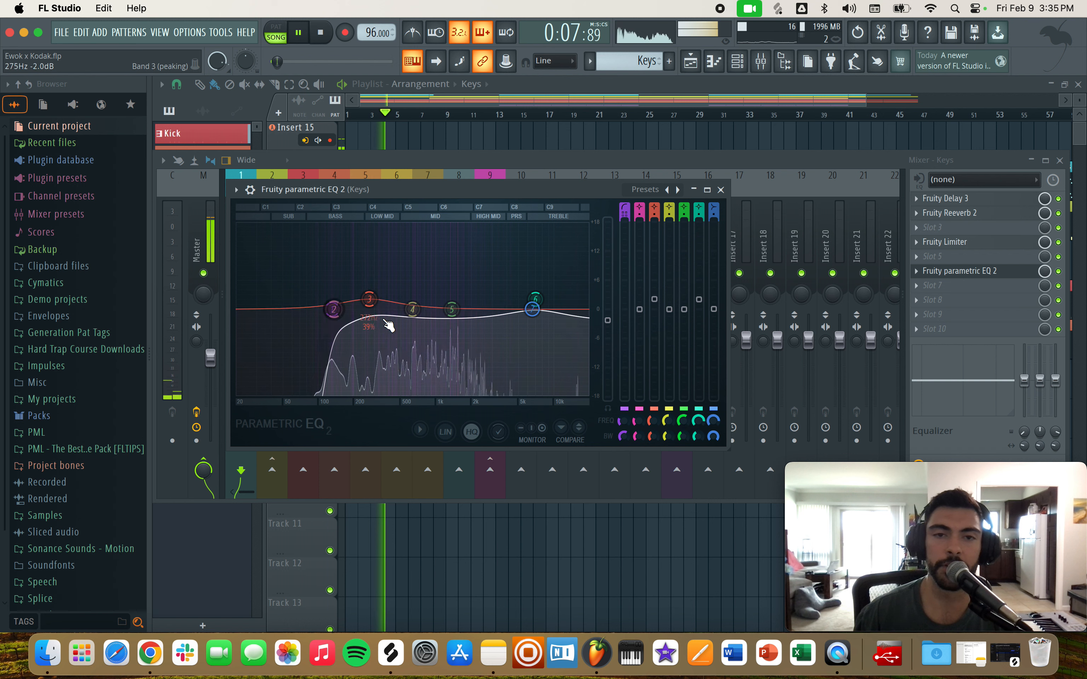
left_click(720, 189)
key("space")
Compare the effect slots of the Rim, Hat and Keys tracks in the mixer, ending on Hat
left_click(332, 240)
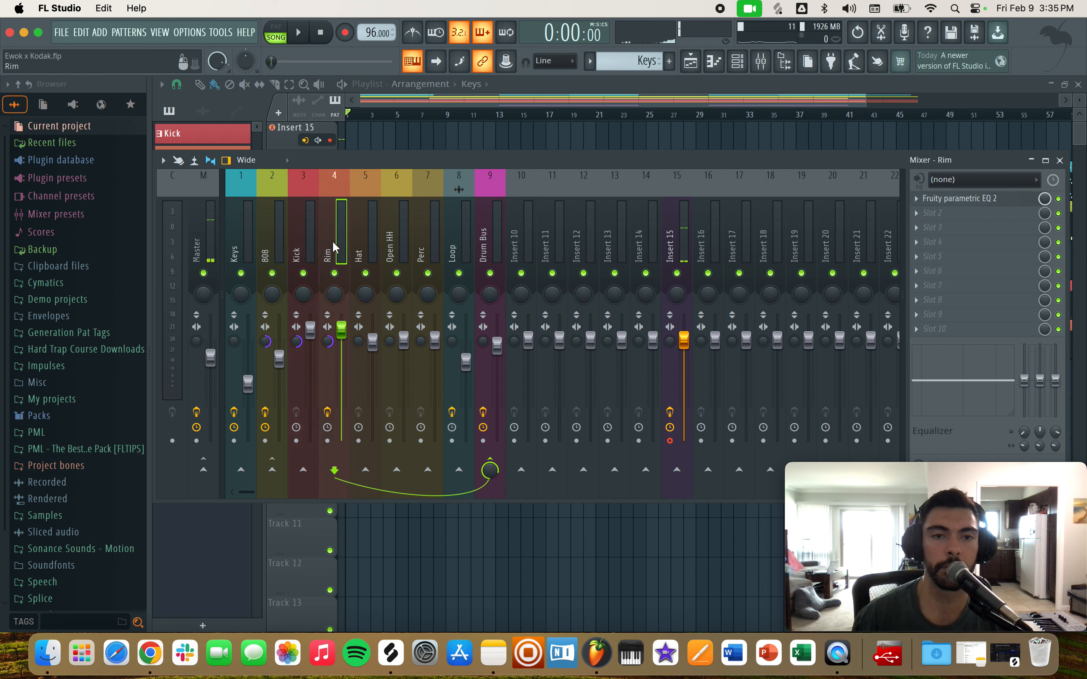
left_click(360, 253)
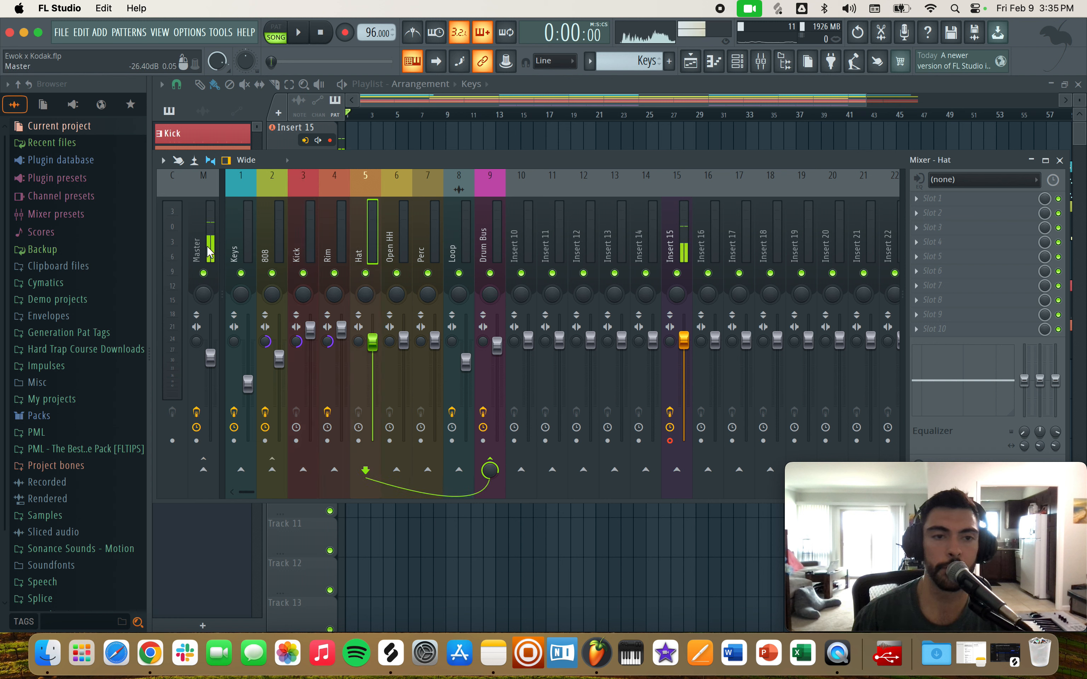
left_click(234, 245)
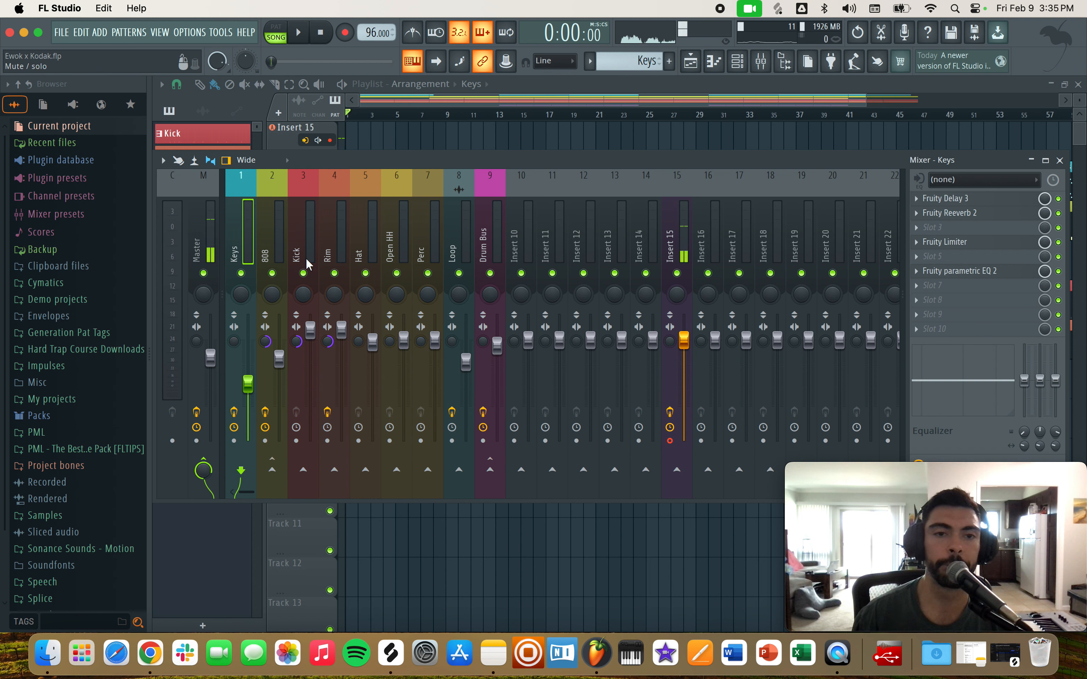
left_click(337, 235)
left_click(373, 227)
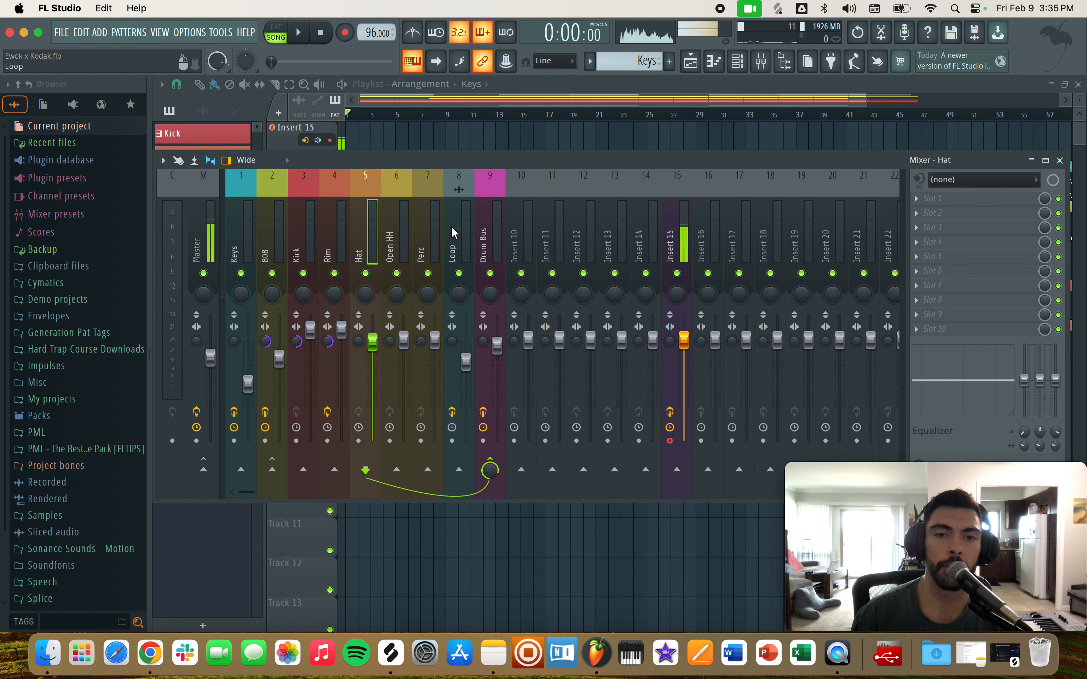
Examine the Drum Bus track's Cymatics Diablo Lite, first Fruity parametric EQ 2 and Fruity Limiter, closing each one after viewing
left_click(490, 221)
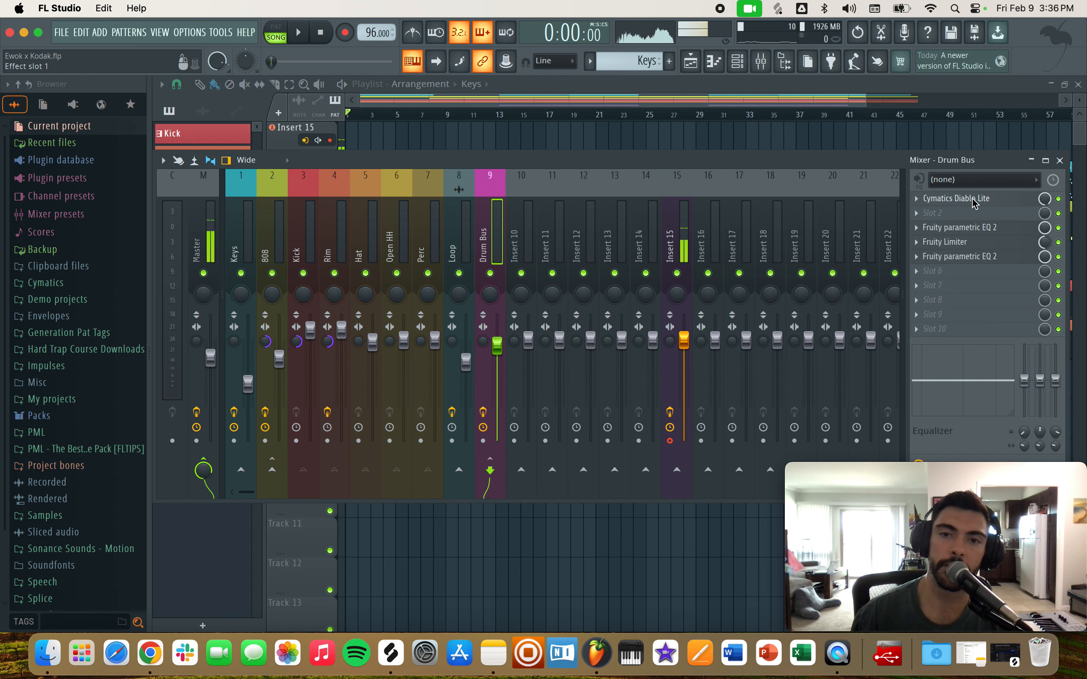
left_click(943, 199)
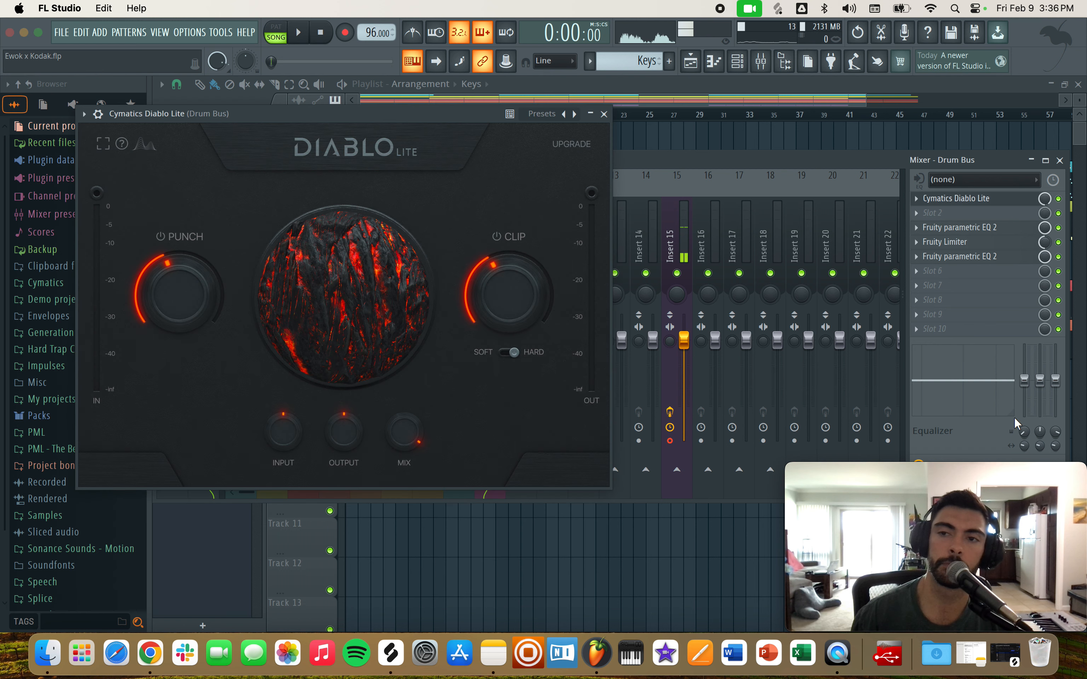
left_click(604, 114)
left_click(934, 228)
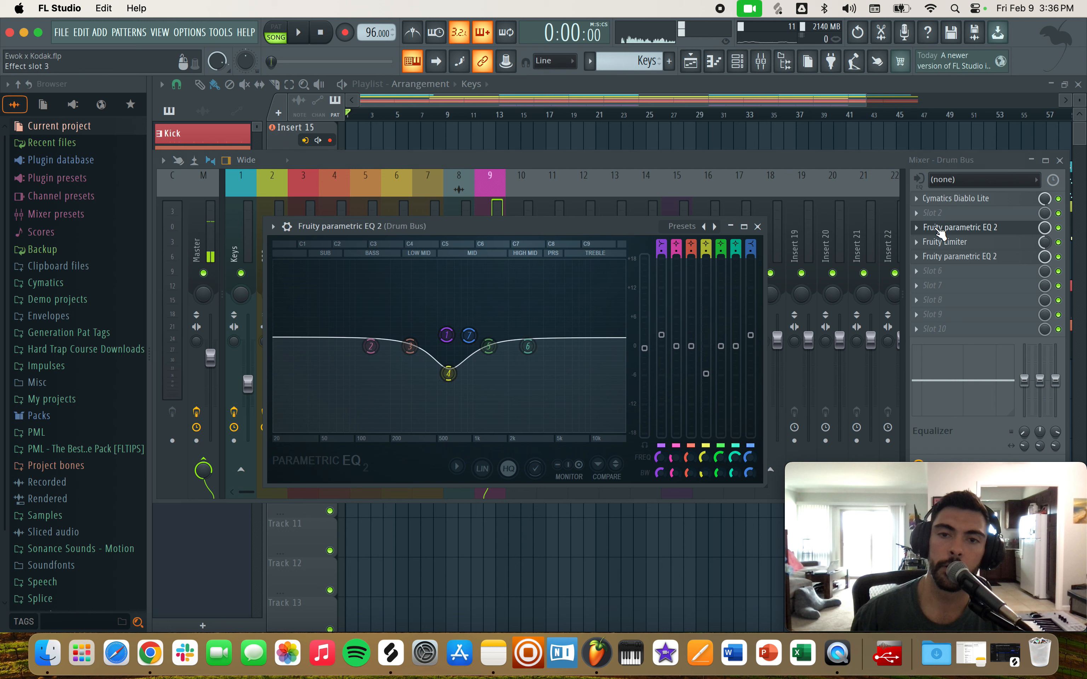
left_click(757, 227)
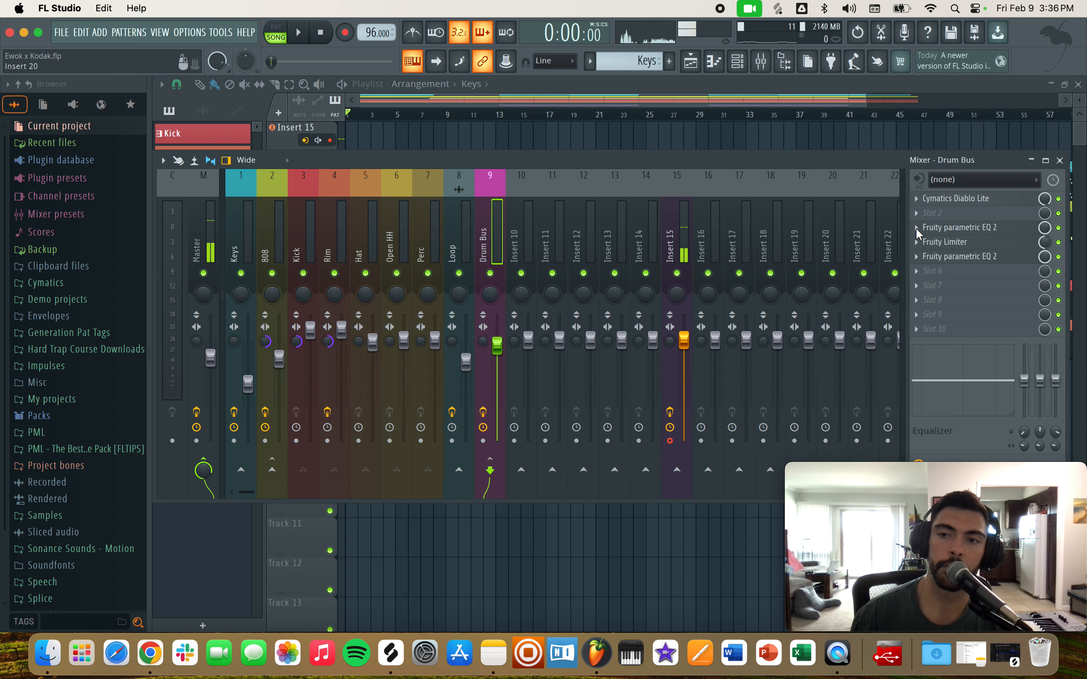
left_click(983, 243)
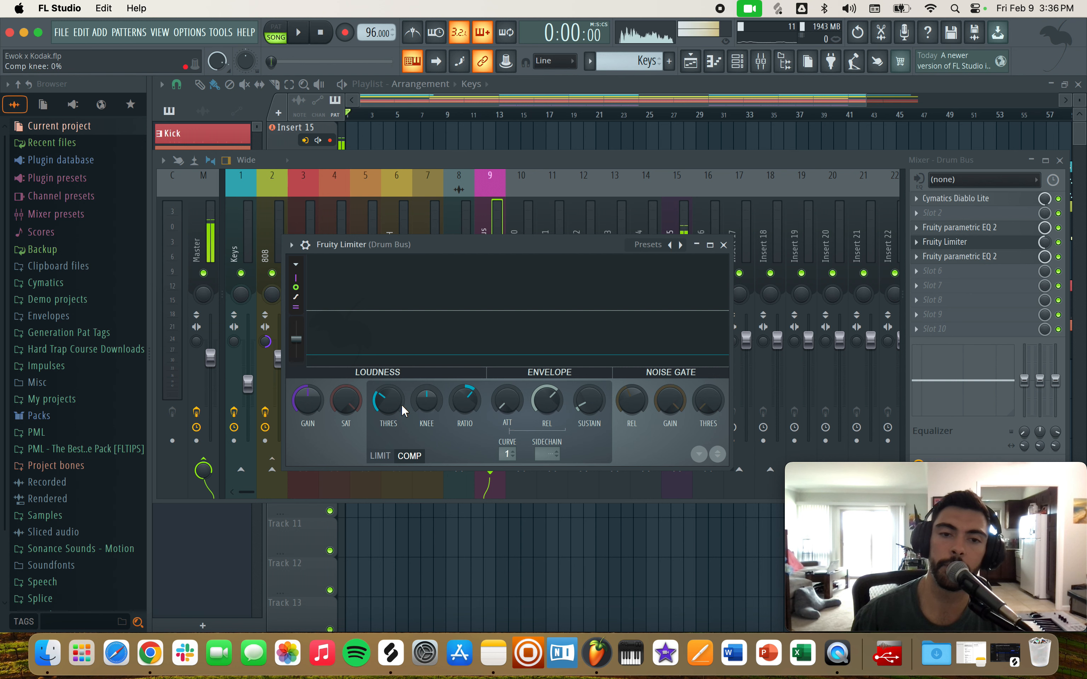
left_click(723, 244)
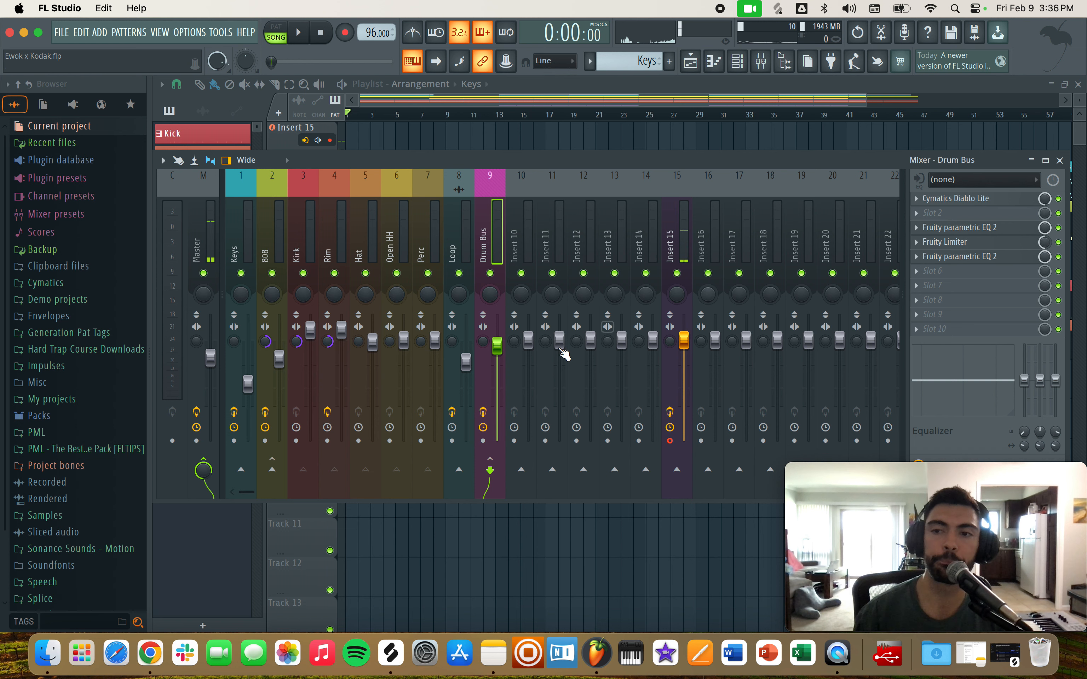
Set the high-pass band 1 to 30 Hz in the Drum Bus track's last Fruity parametric EQ 2 and close it
left_click(979, 256)
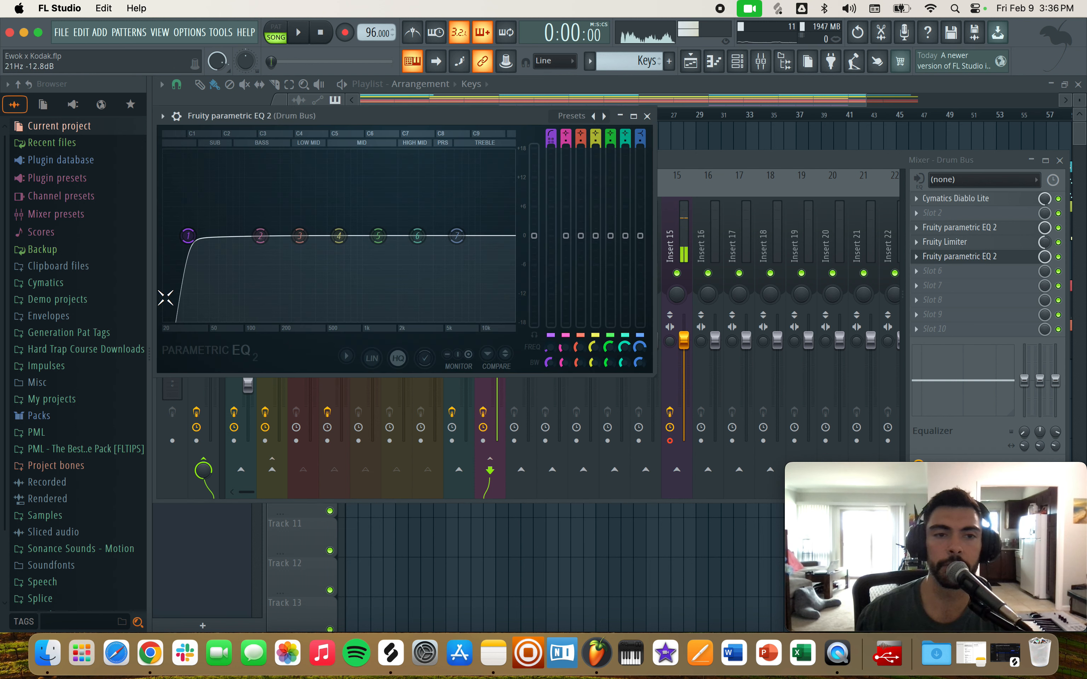
left_click_drag(189, 235, 183, 235)
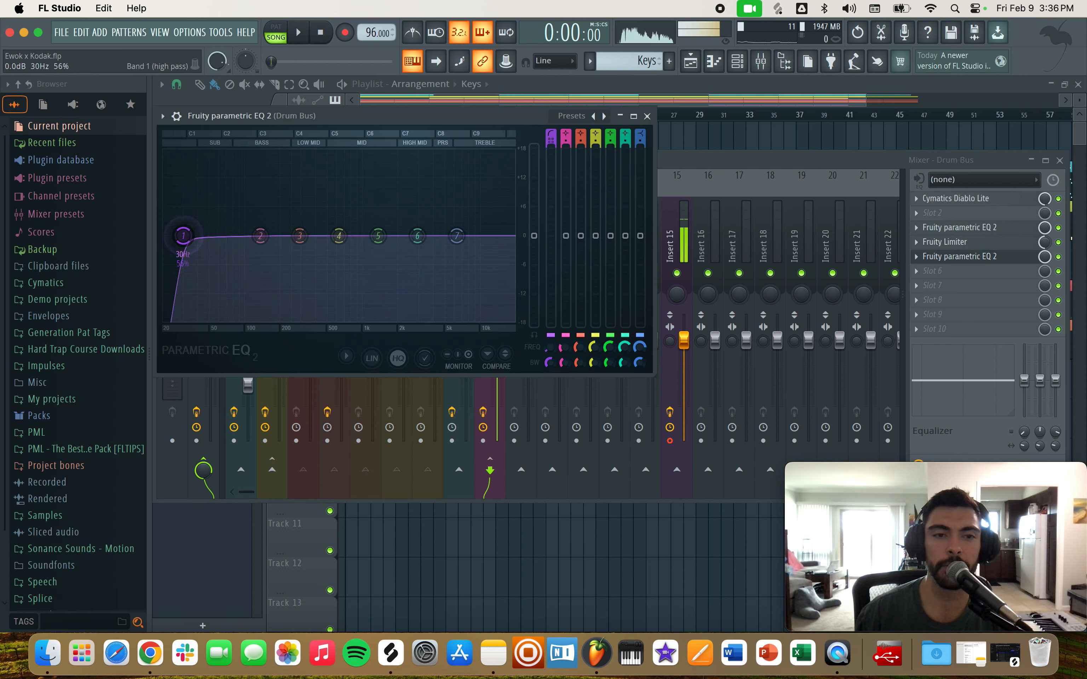
left_click(647, 116)
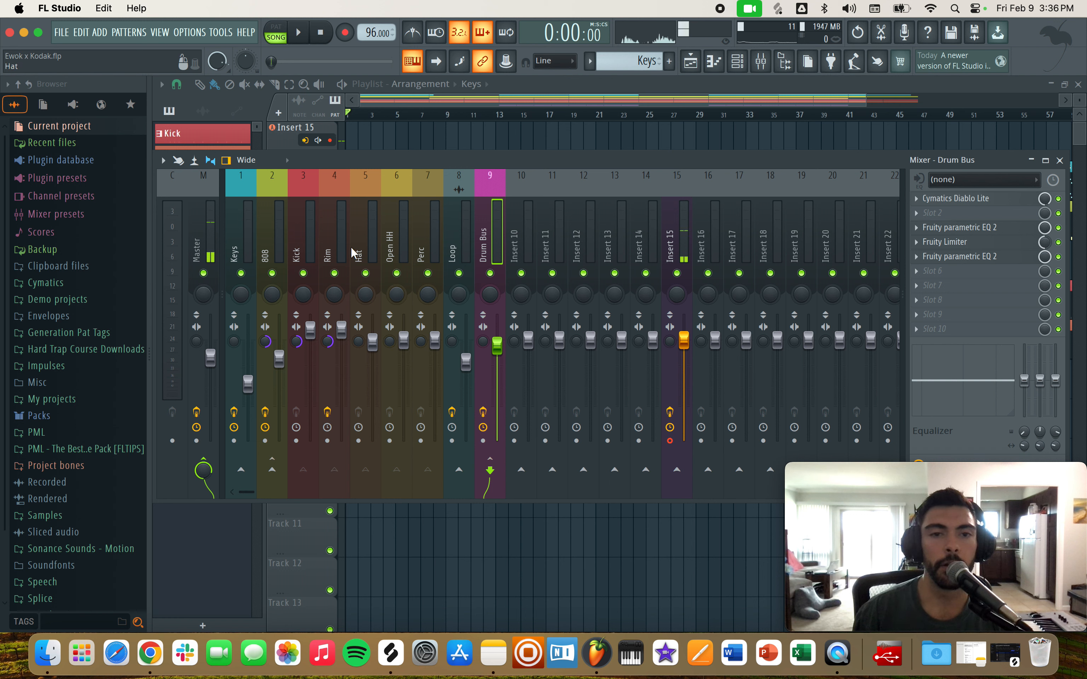
Compare the mixer routing of the Open HH, Perc, Drum Bus and Kick tracks, including the Kick's sidechain send to the 808
left_click(386, 247)
left_click(416, 248)
left_click(486, 242)
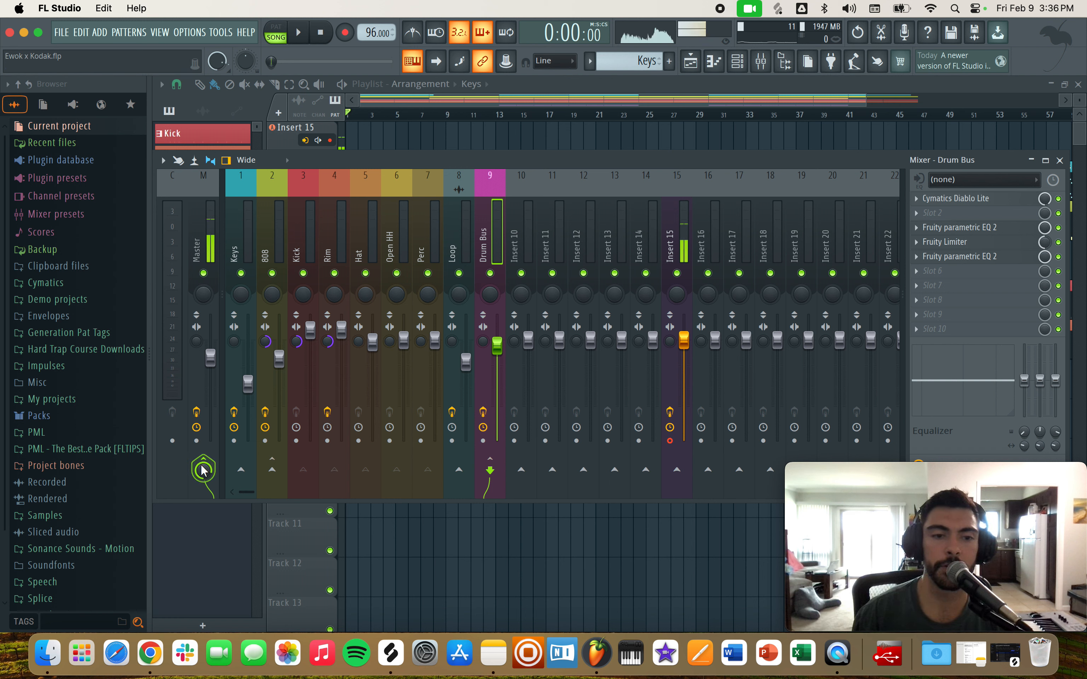
left_click(297, 247)
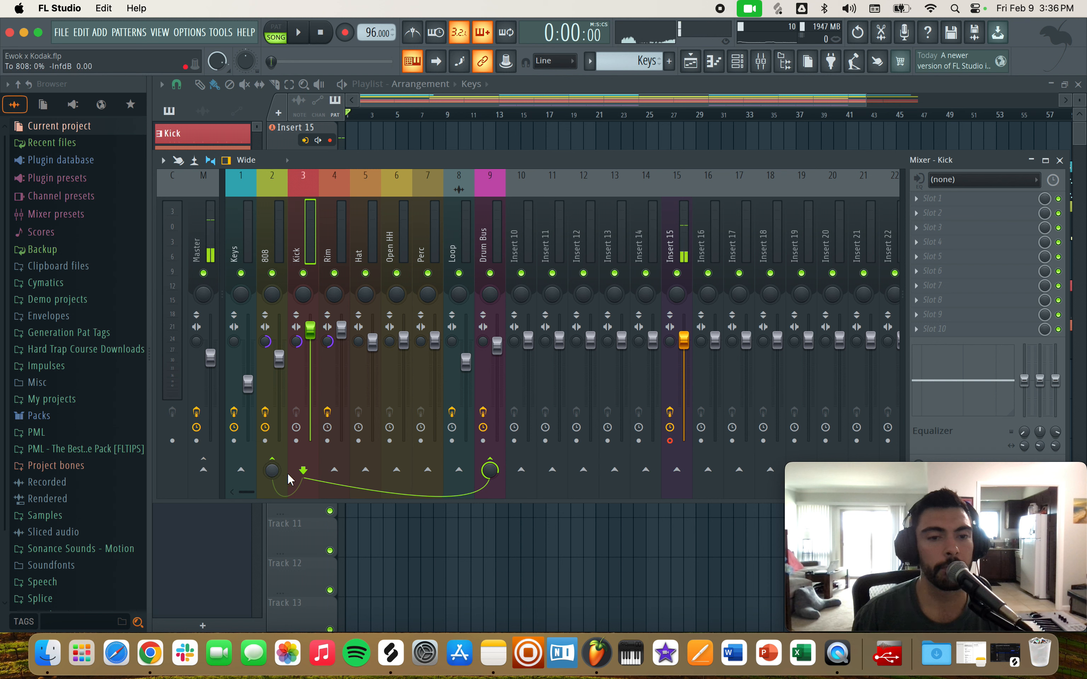
mouse_move(272, 470)
left_mouse_down()
mouse_move(272, 458)
mouse_move(271, 485)
left_mouse_up()
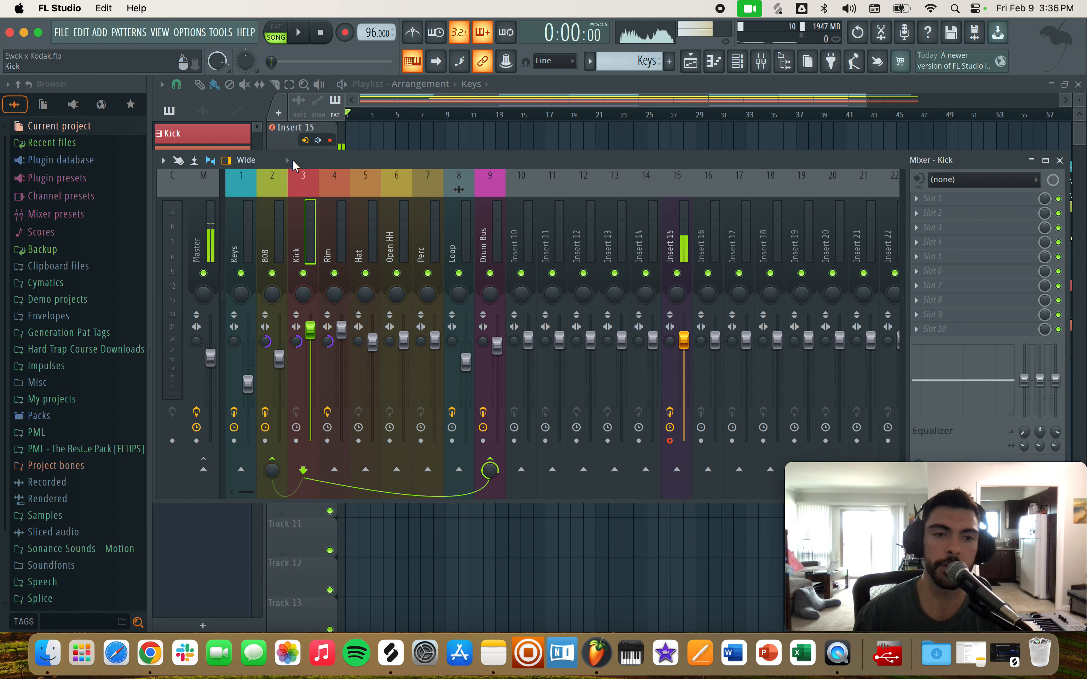
Examine the 808 track's two Fruity Limiters, playing the song with the slot 3 compressor open, and close them
left_click(265, 247)
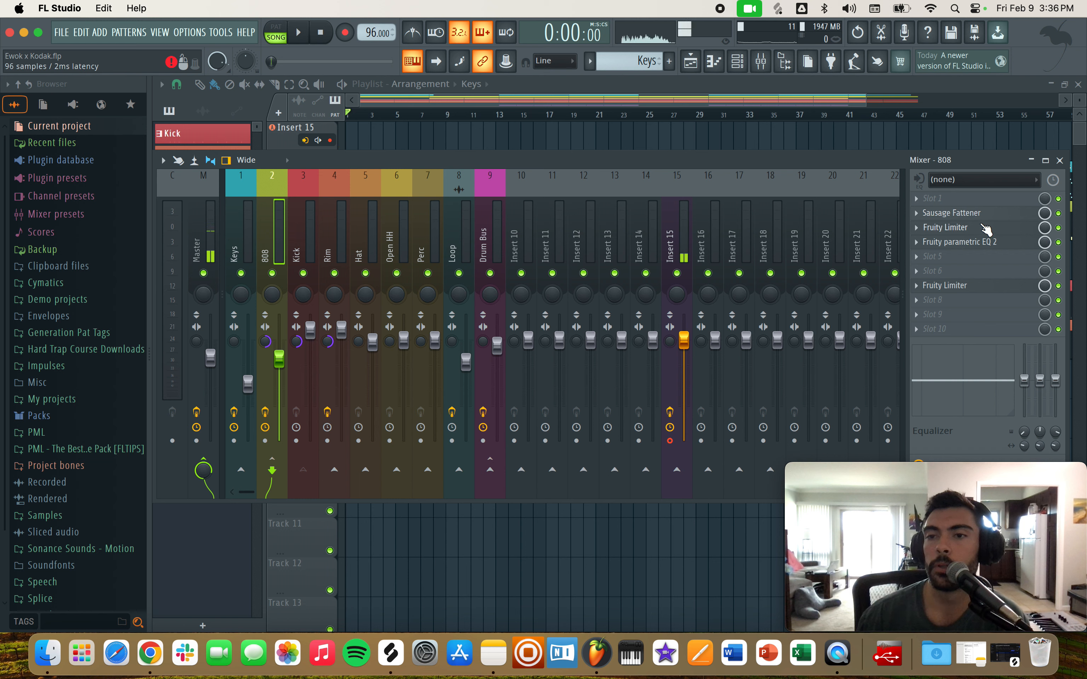
left_click(987, 288)
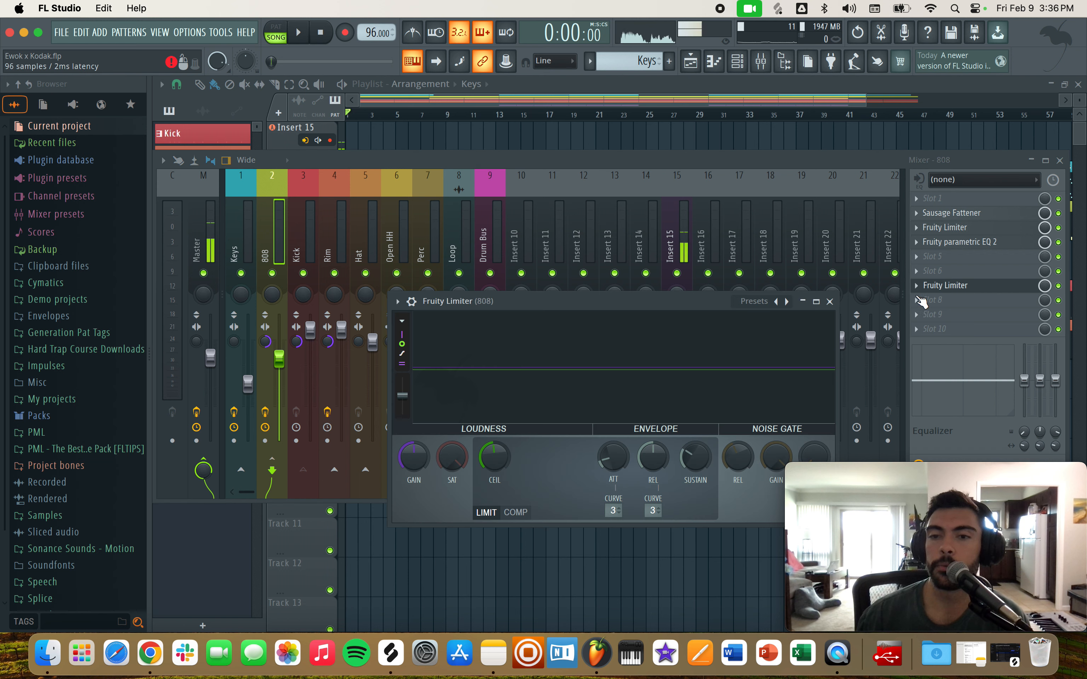
left_click(830, 302)
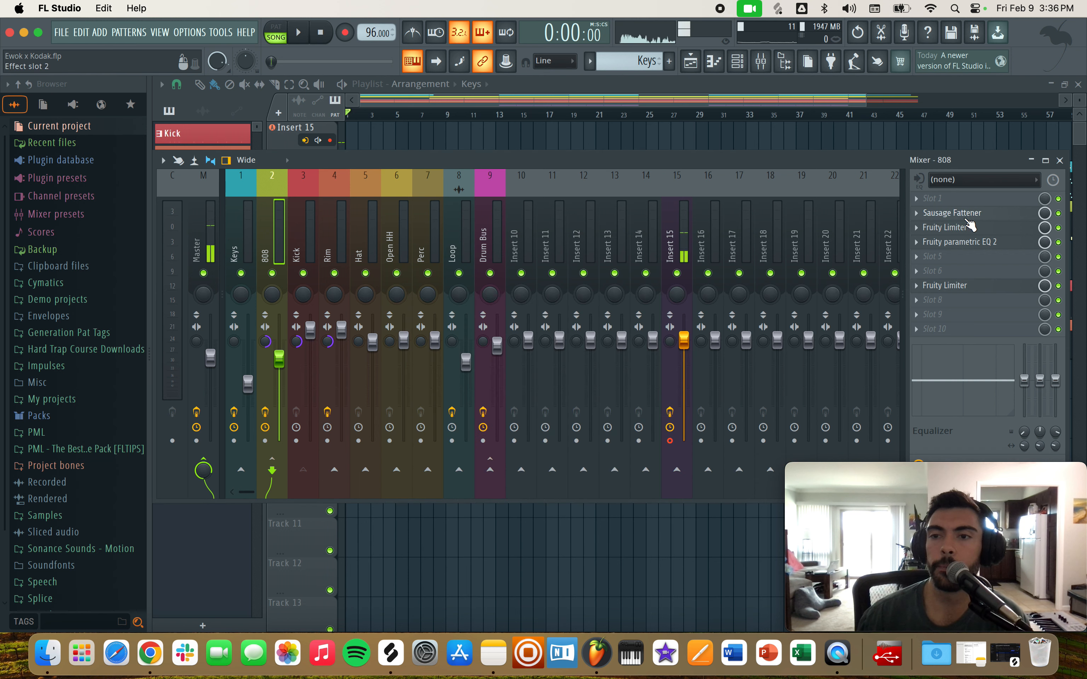
left_click(970, 228)
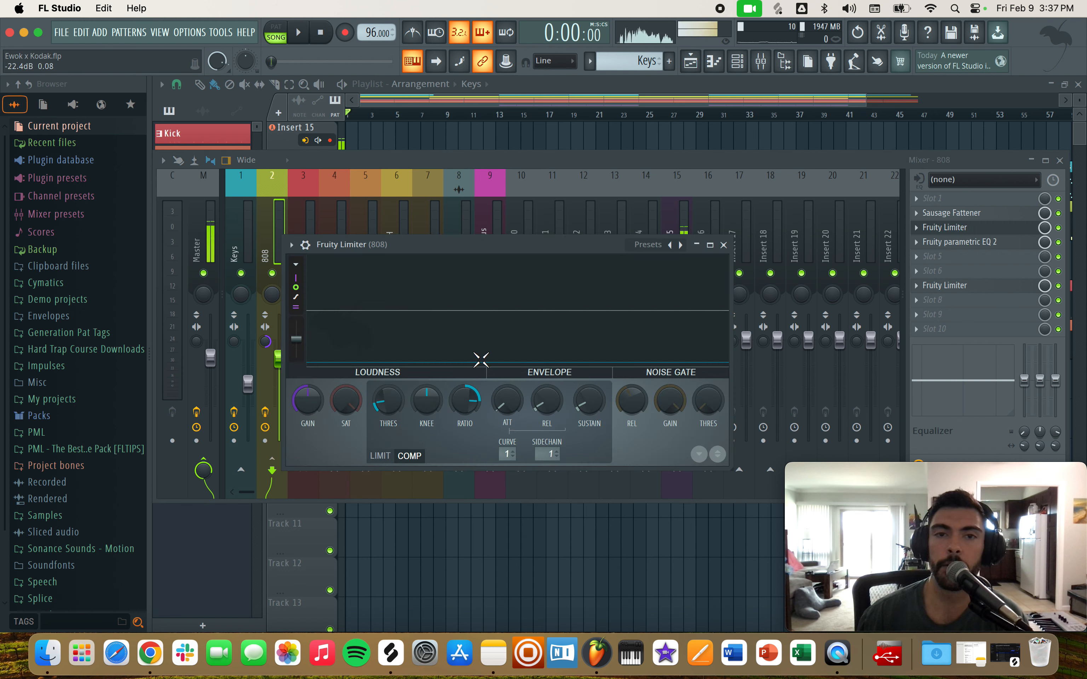
key("space")
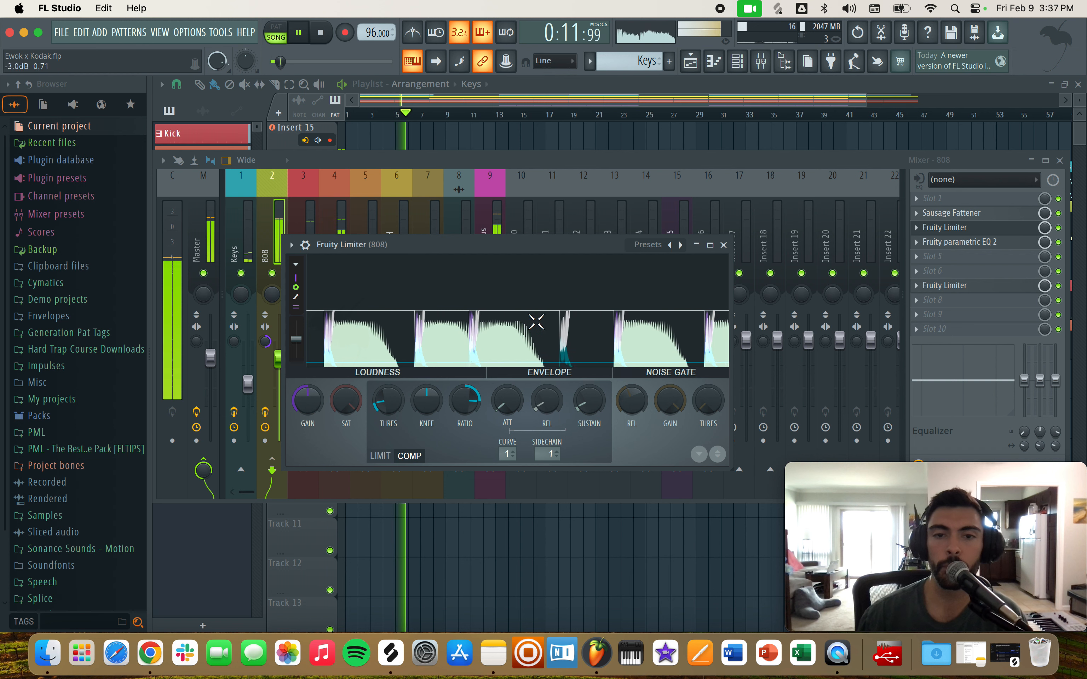
key("space")
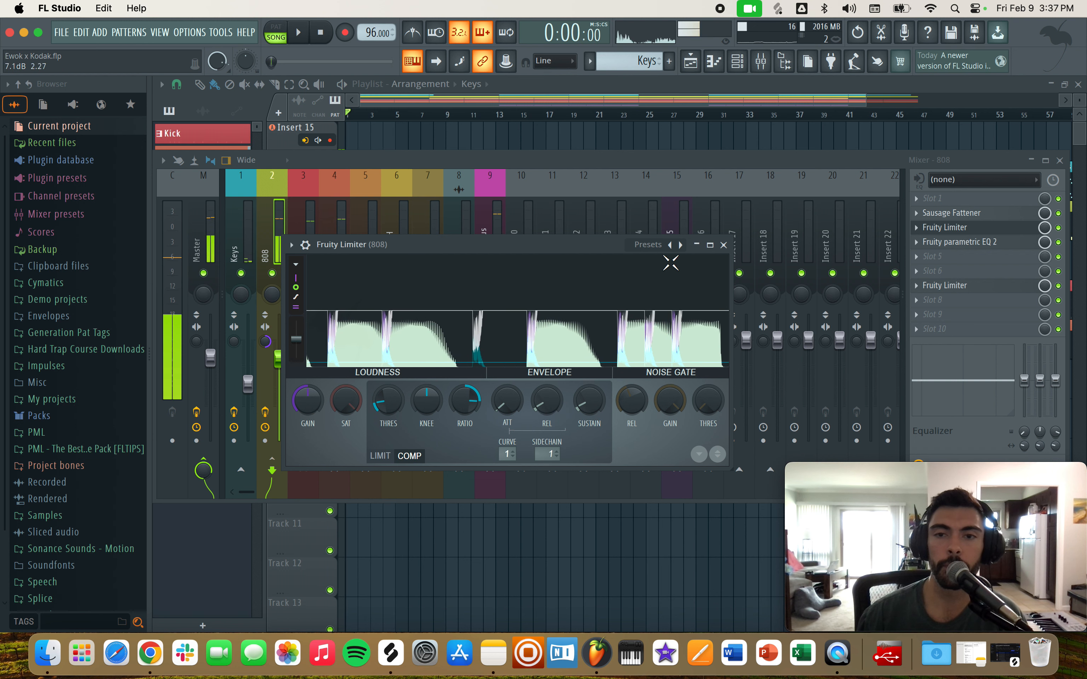
left_click(724, 245)
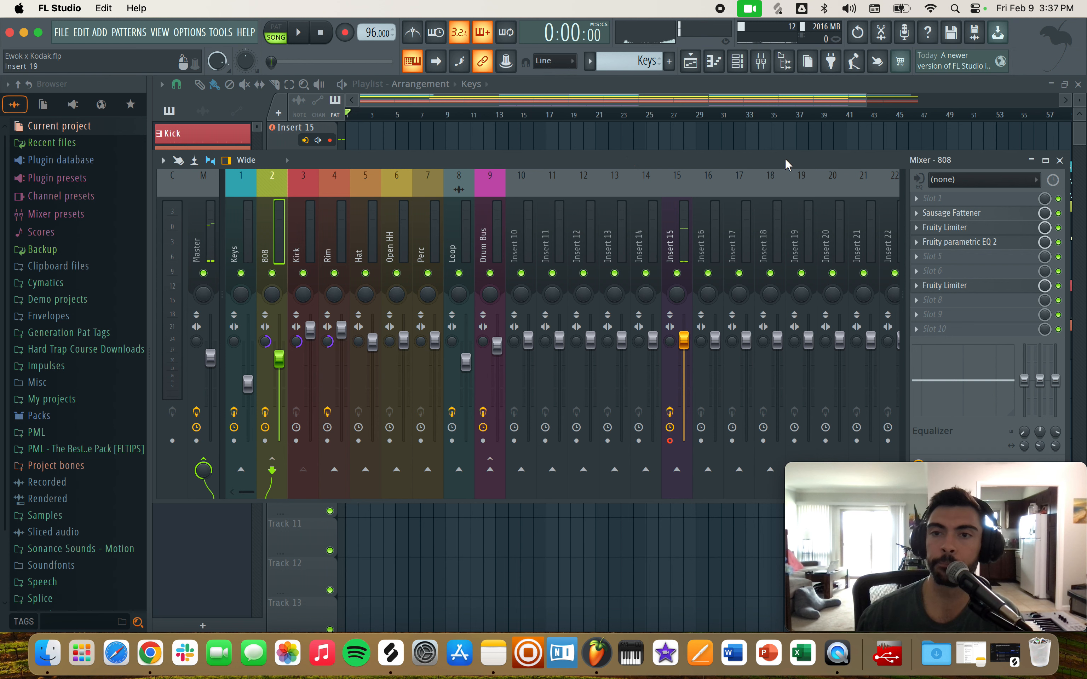
Move the mixer lower over the playlist, look over the Keys and Drum Bus tracks, and close the mixer
left_click_drag(784, 163, 783, 194)
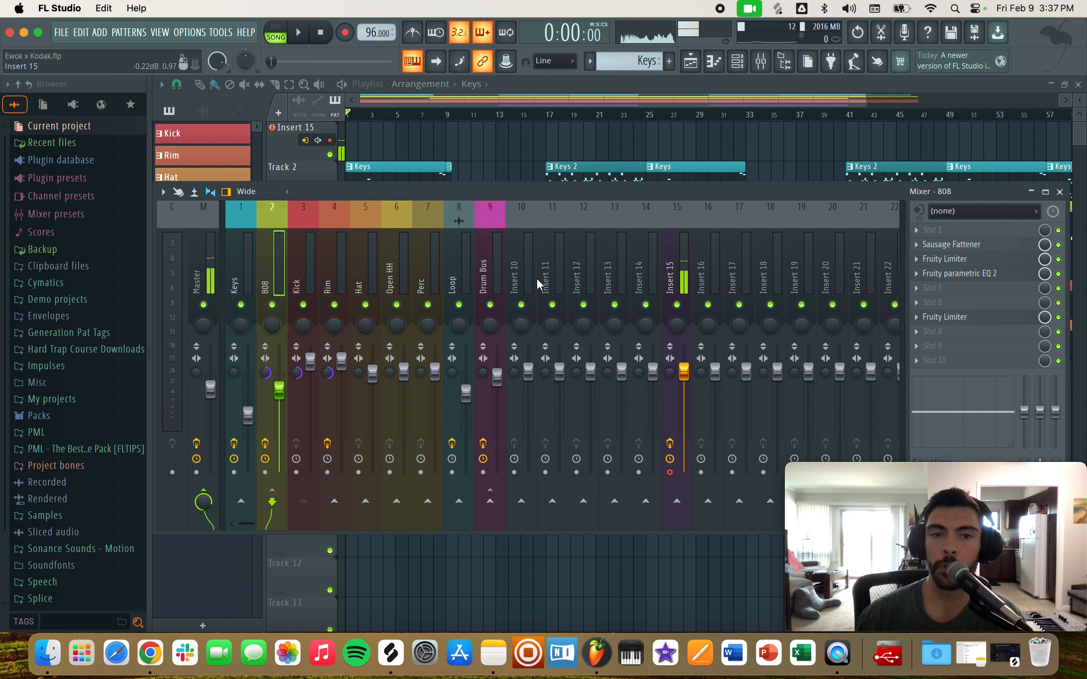
left_click(242, 274)
left_click(493, 277)
left_click(1060, 191)
Audition the percussion loop on Track 8 soloed from bar 17, then stop and restore the other tracks
left_click(546, 115)
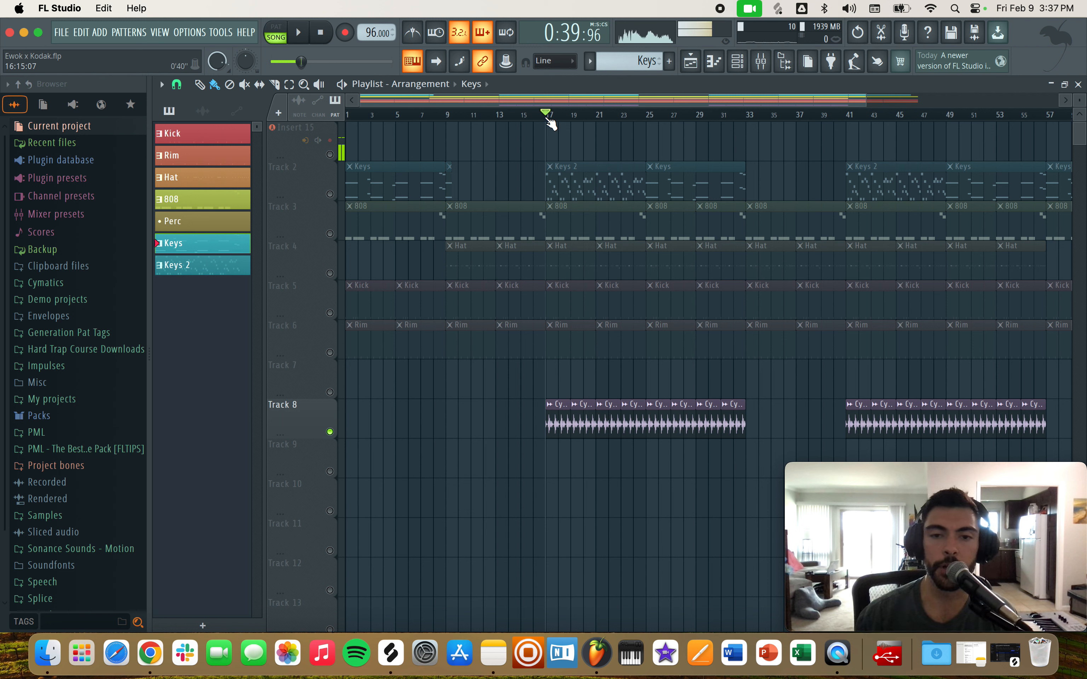
key("space")
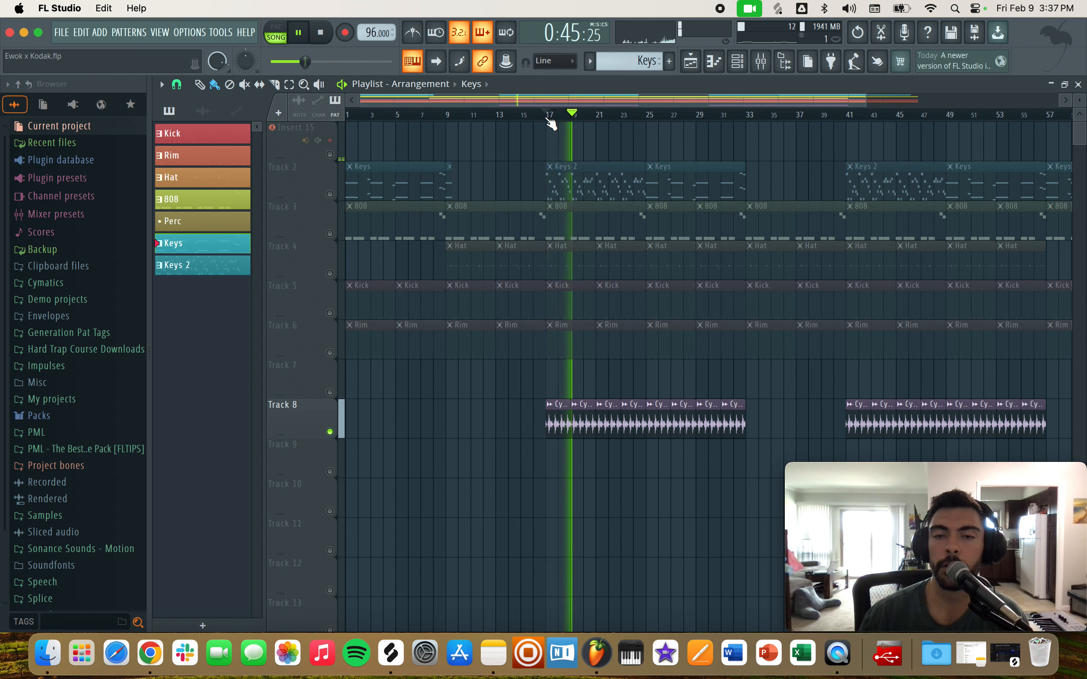
key("space")
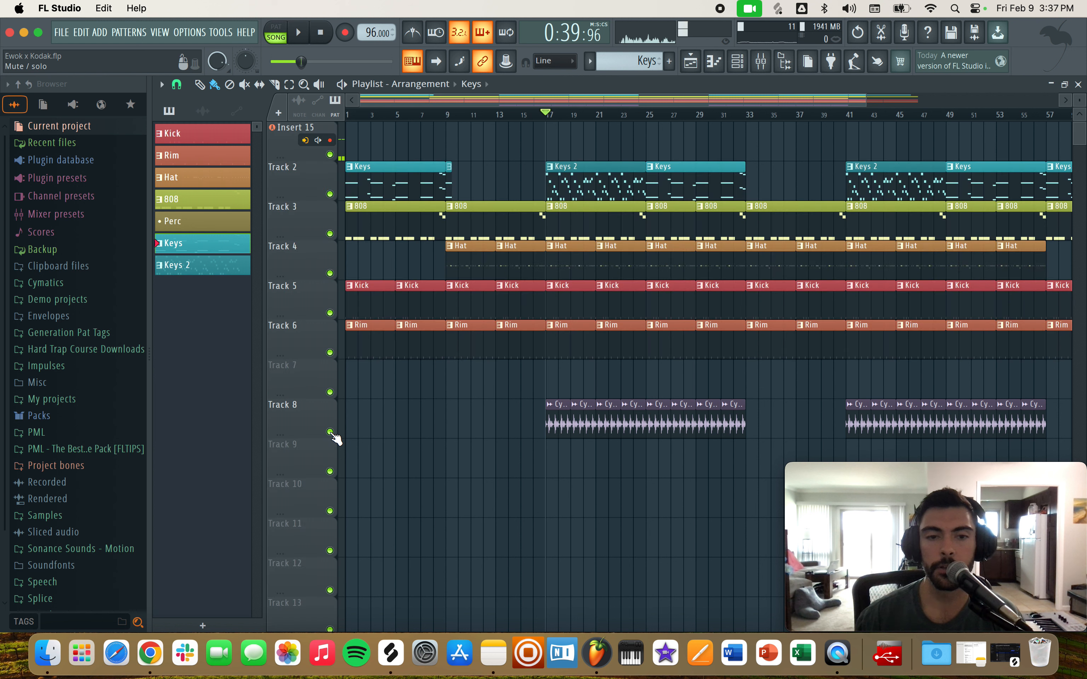
Look over the arrangement to its end and play the song from bar 8, with all clips in view, before stopping
left_click(362, 116)
left_click(434, 115)
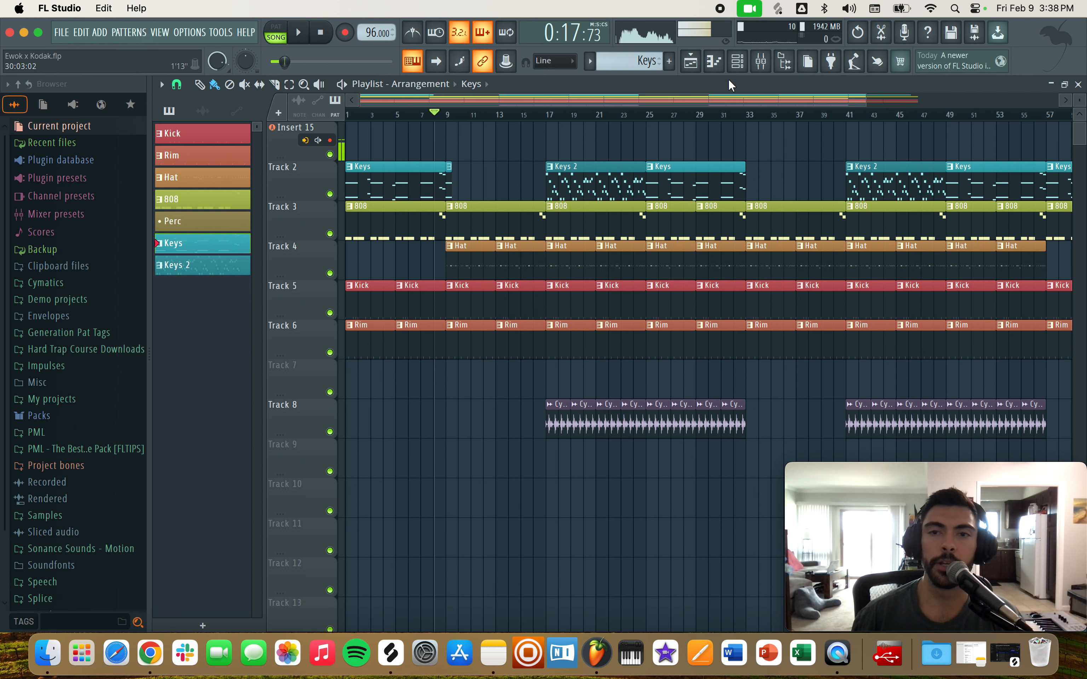
left_click_drag(731, 99, 842, 100)
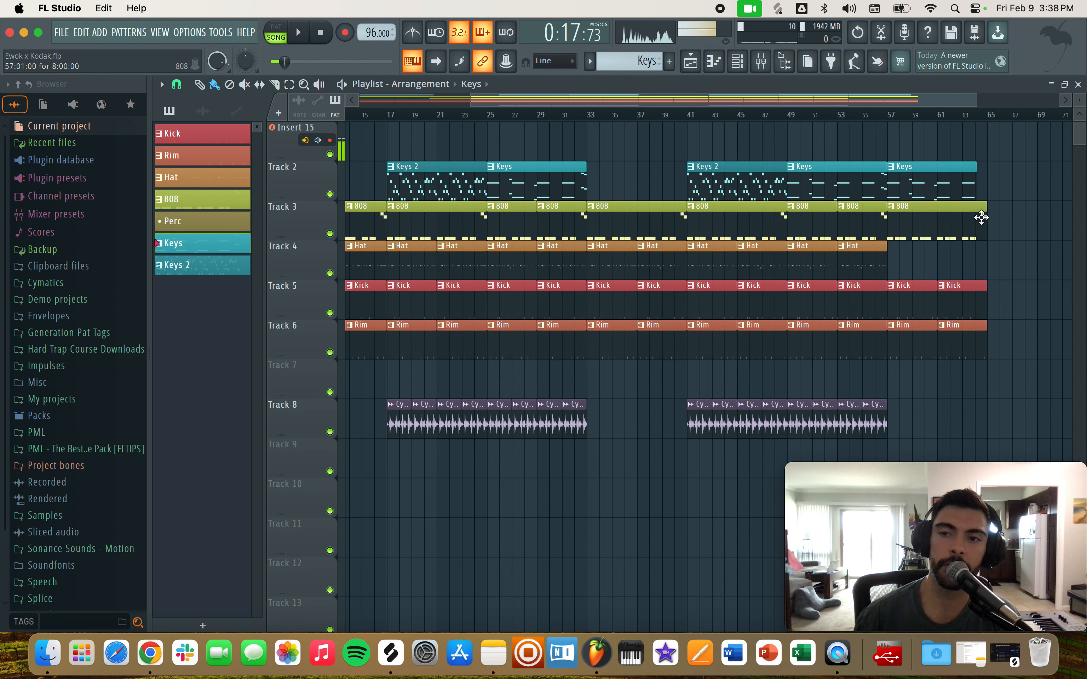
left_click(714, 65)
key("space")
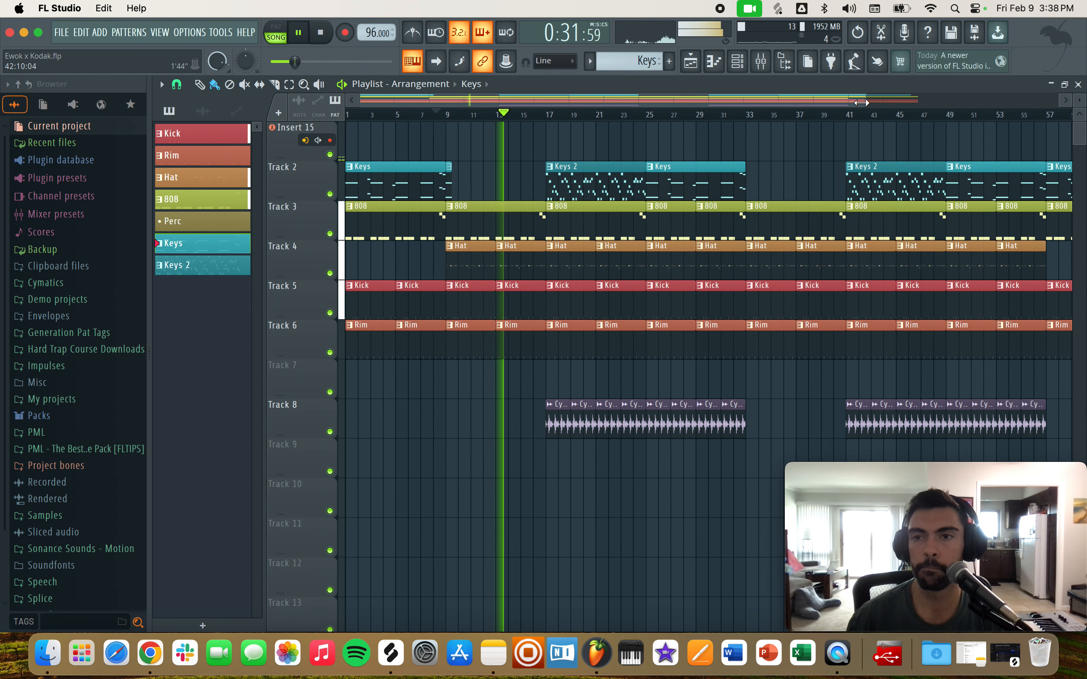
left_click_drag(865, 93, 1006, 92)
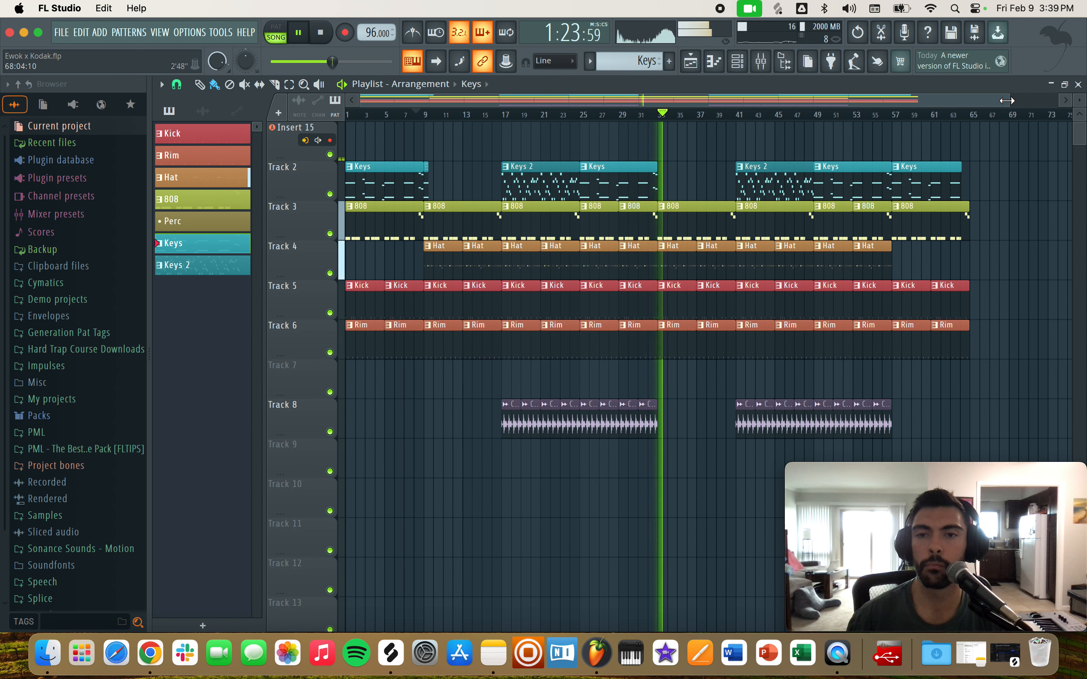
key("space")
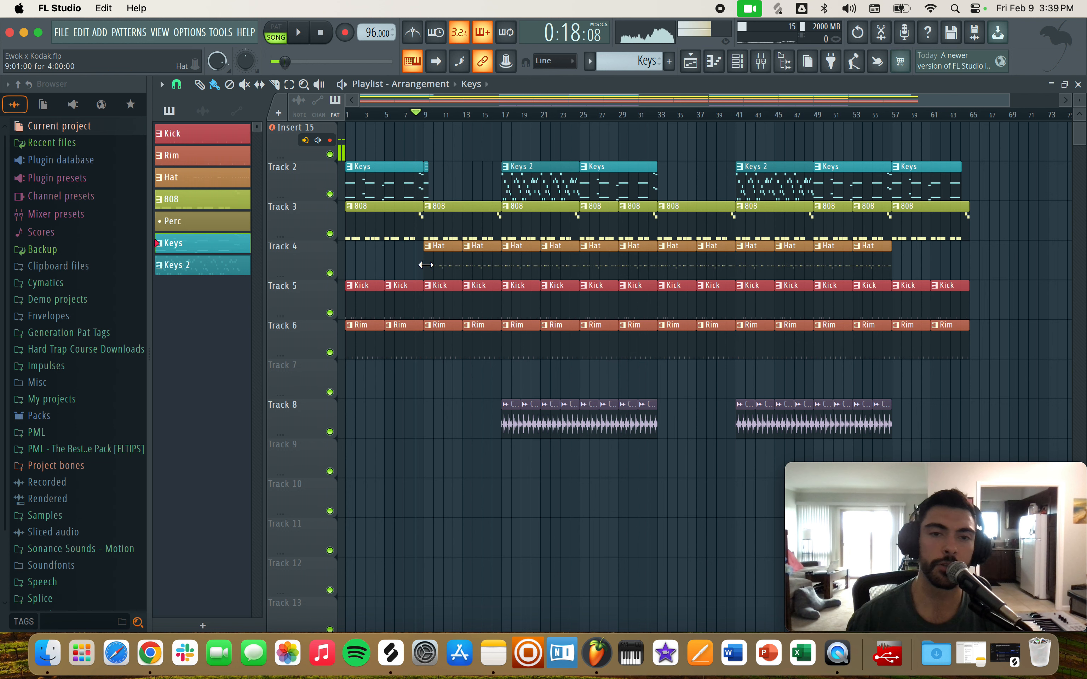
Inspect the short Keys clip at bar 33 on Track 2 and play the transition from just before bar 32, then stop
scroll(456, 186, "up", 2)
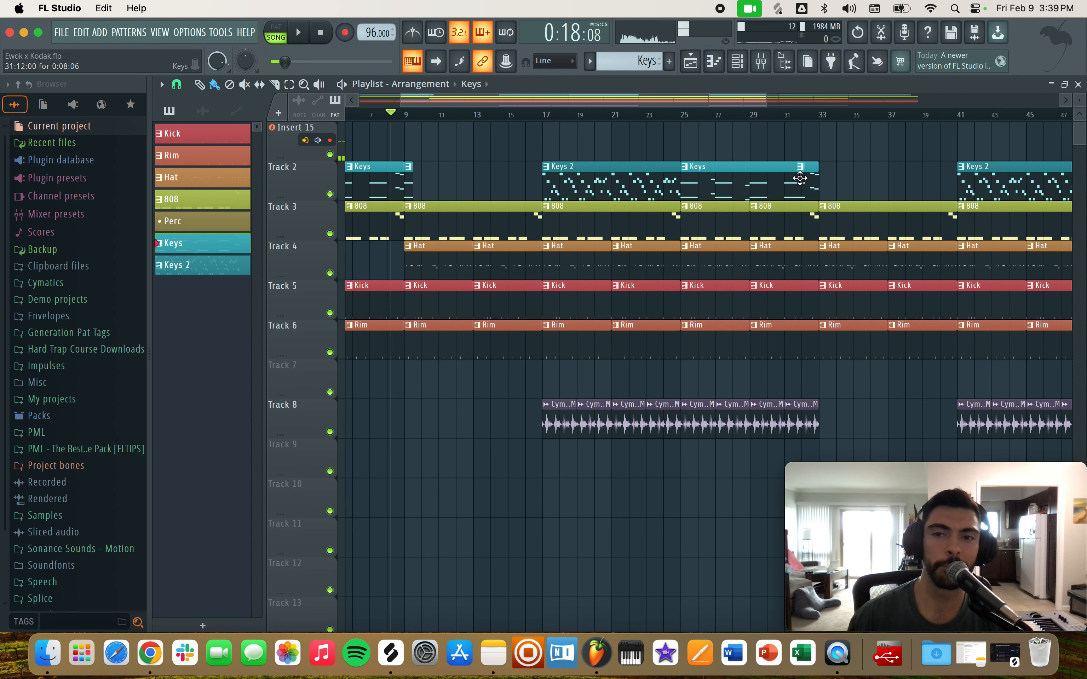
scroll(824, 177, "up", 6)
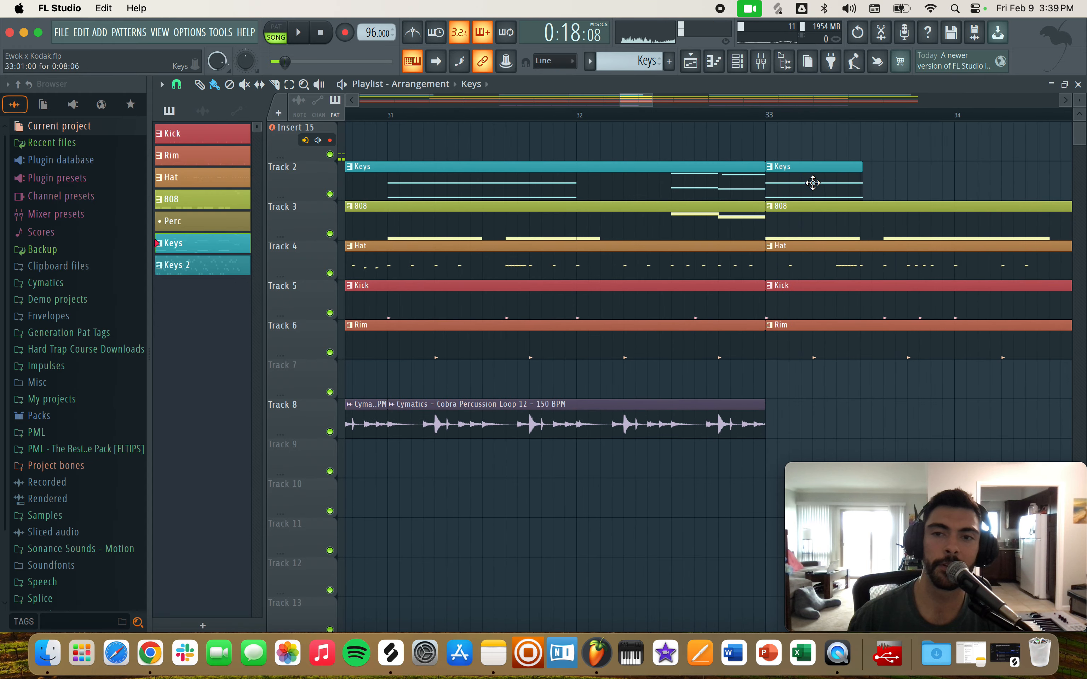
scroll(813, 183, "down", 5)
left_click(765, 116)
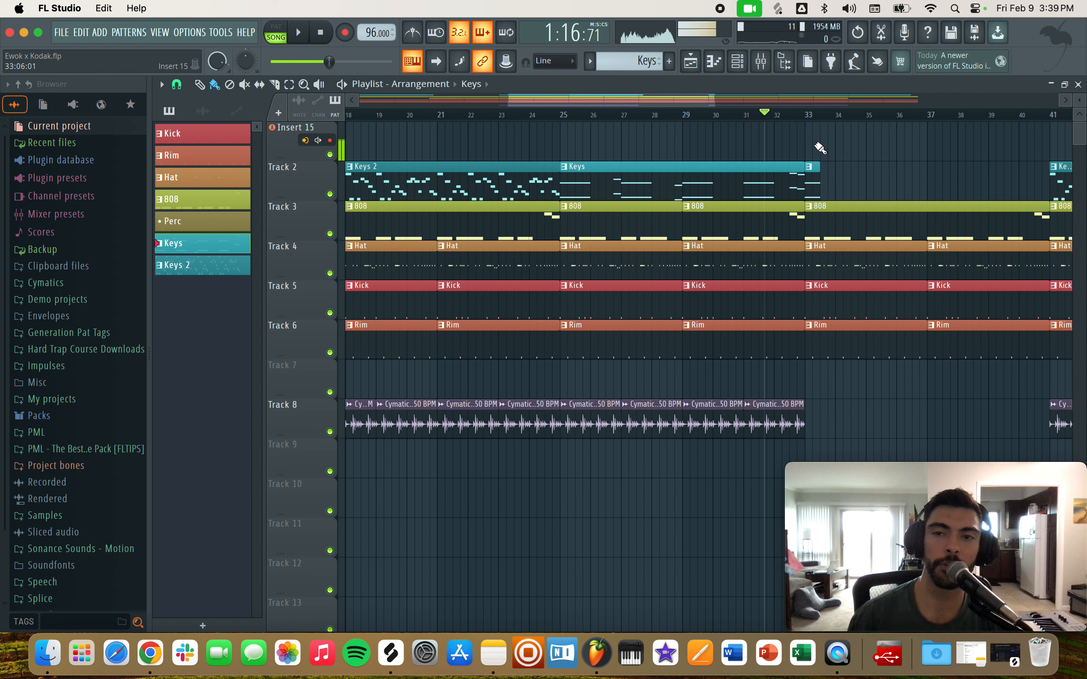
key("space")
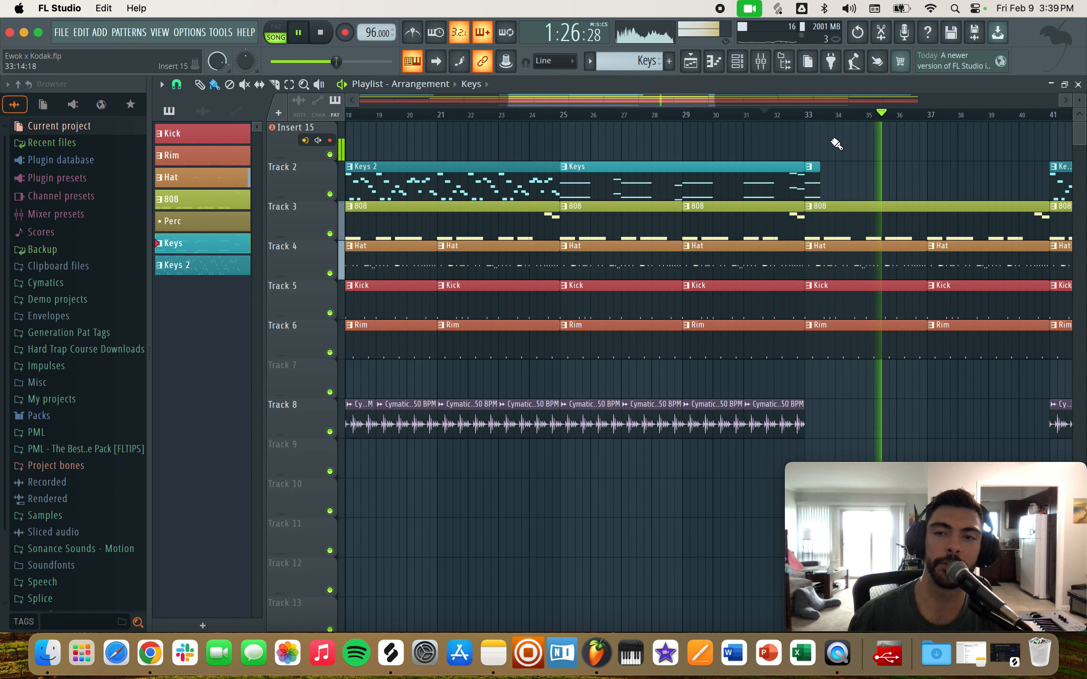
key("space")
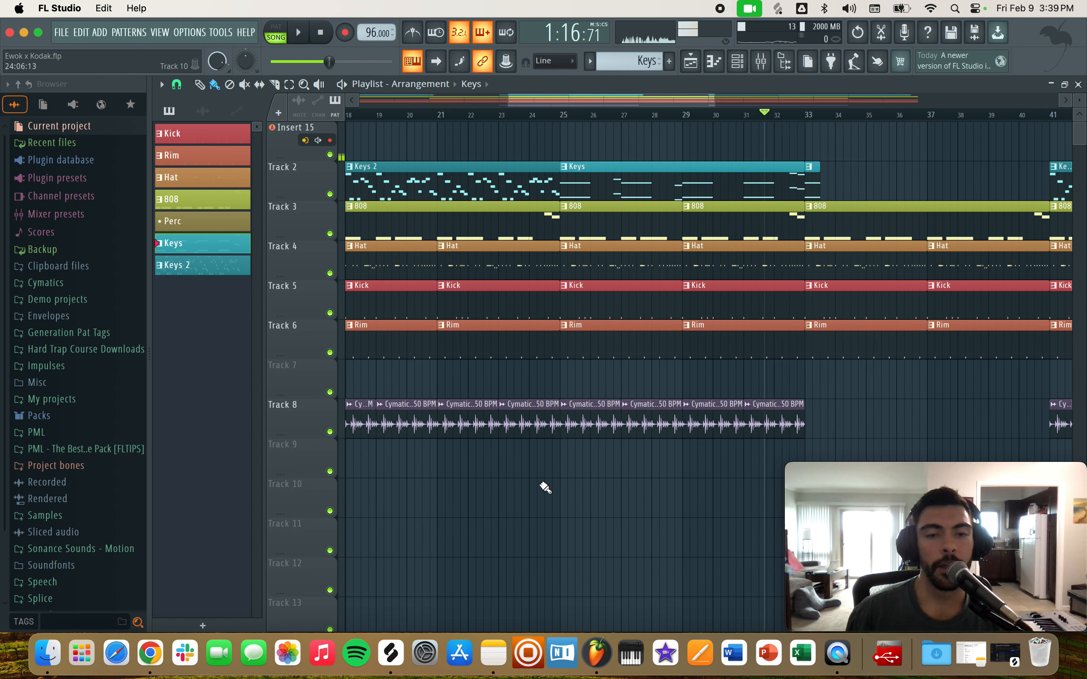